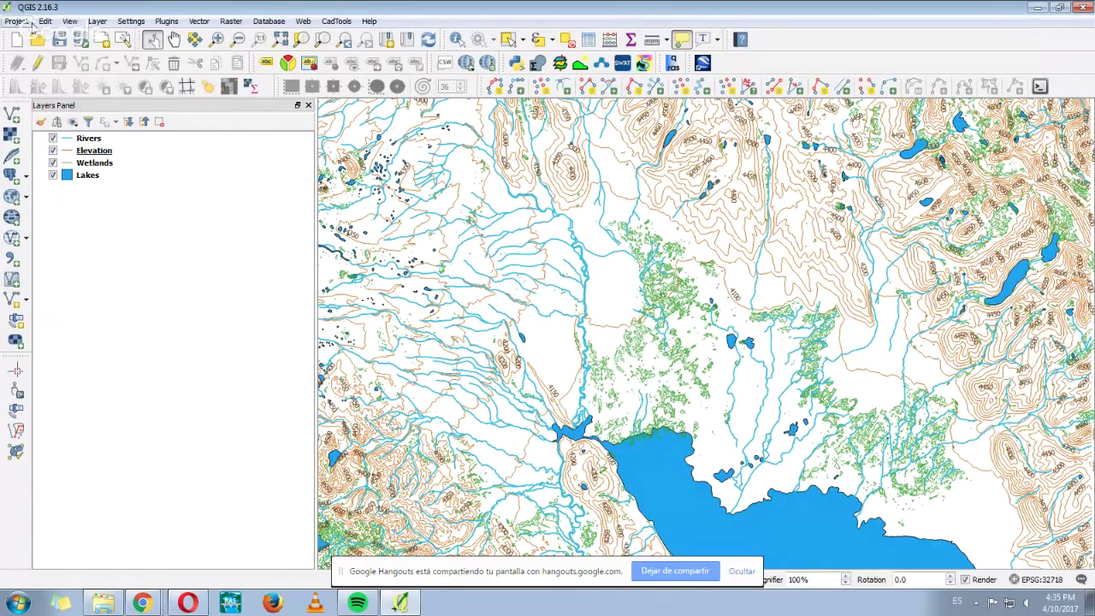
# Create a new print composer from the Project menu and title it 'Map1'.
pyautogui.click(27, 22)
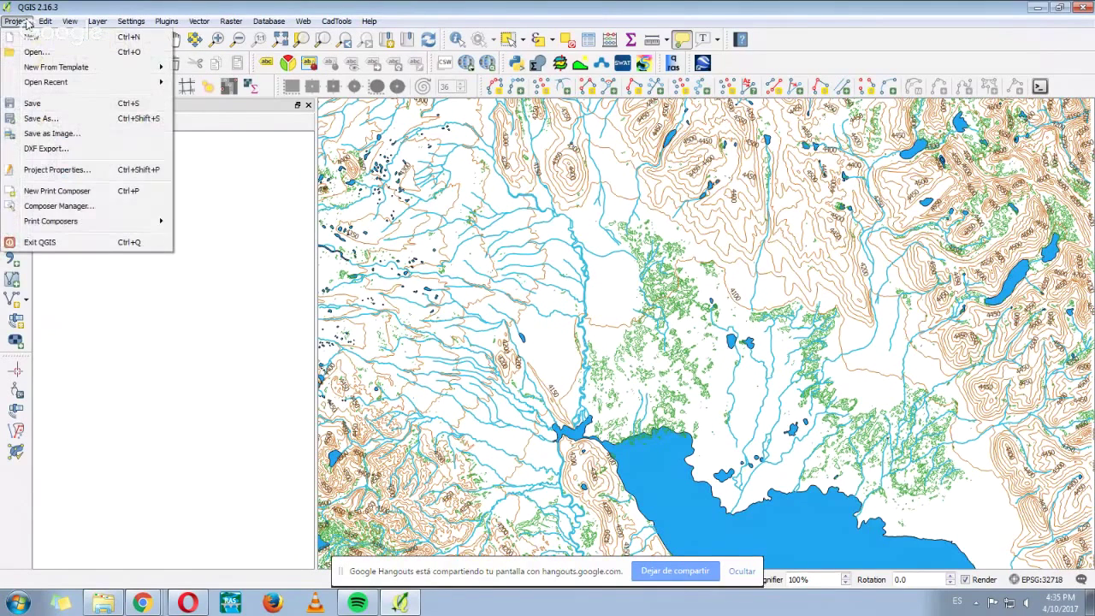
pyautogui.click(31, 193)
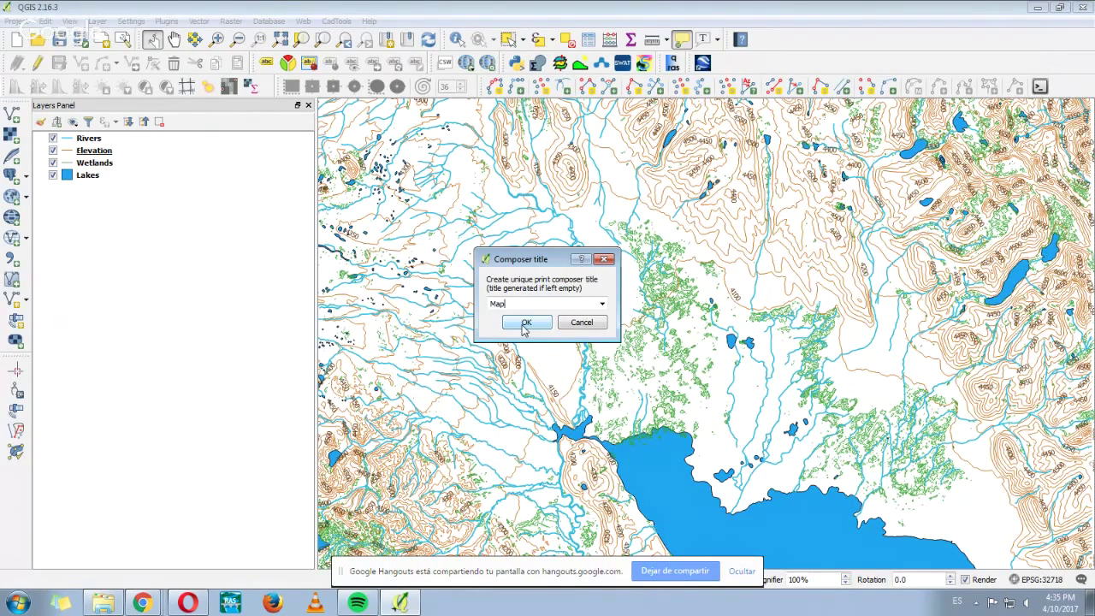
pyautogui.write('Map1')
pyautogui.click(527, 323)
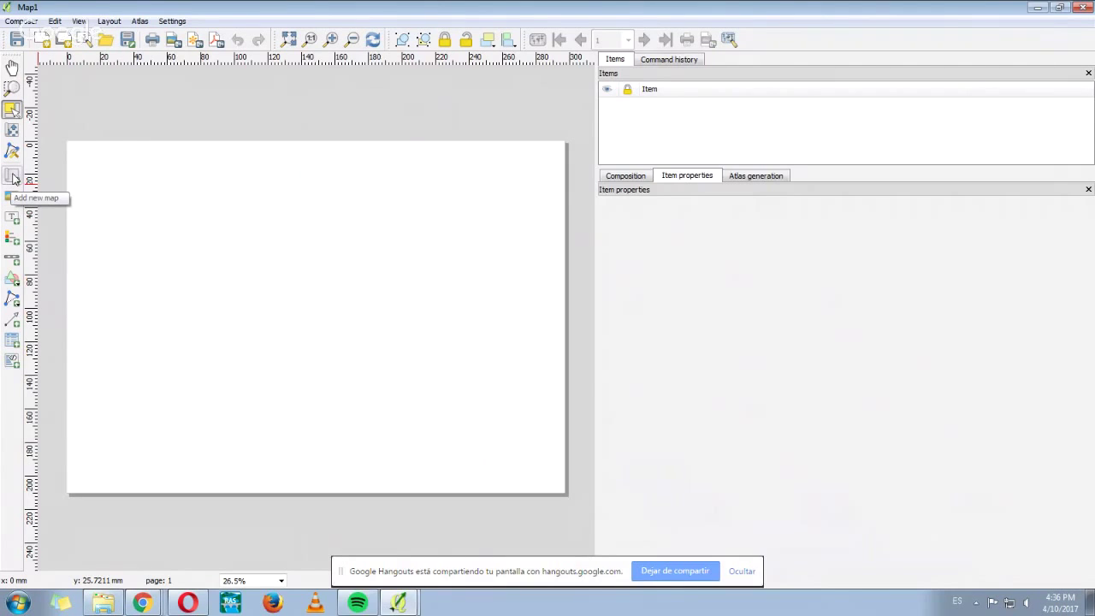
# Draw a map frame across most of the page, nudge it right, then bring the main window forward.
pyautogui.click(12, 176)
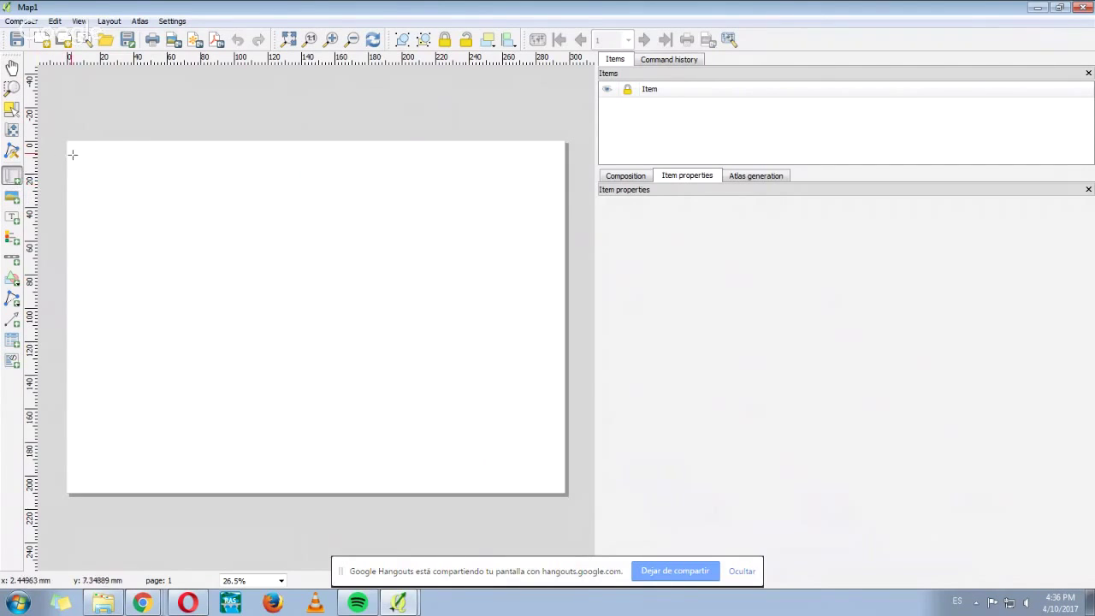
pyautogui.moveTo(73, 150); pyautogui.dragTo(492, 461)
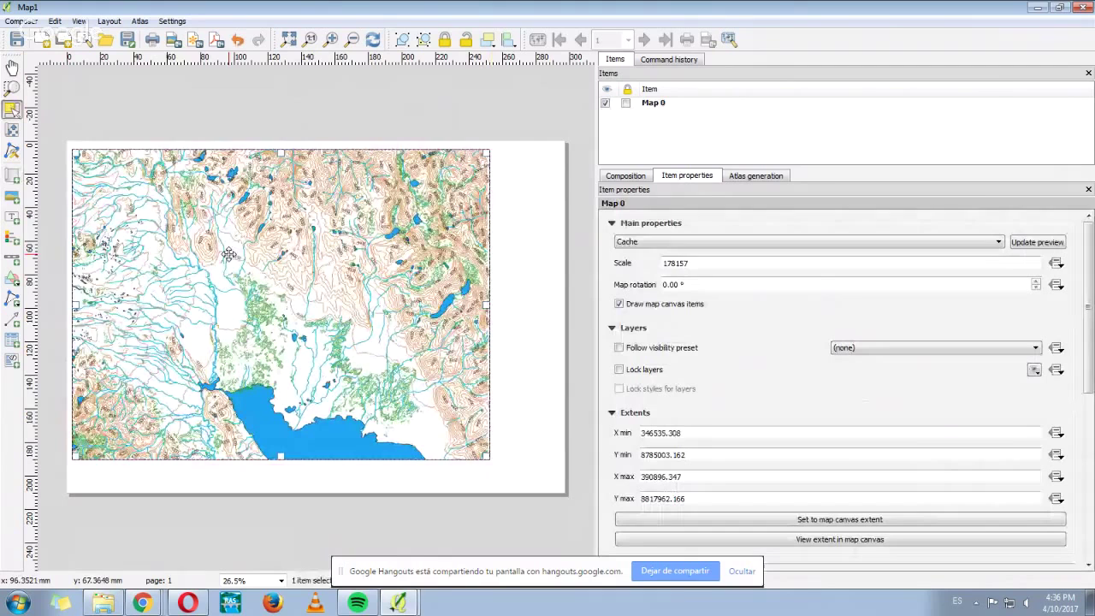
pyautogui.moveTo(228, 253); pyautogui.dragTo(238, 257)
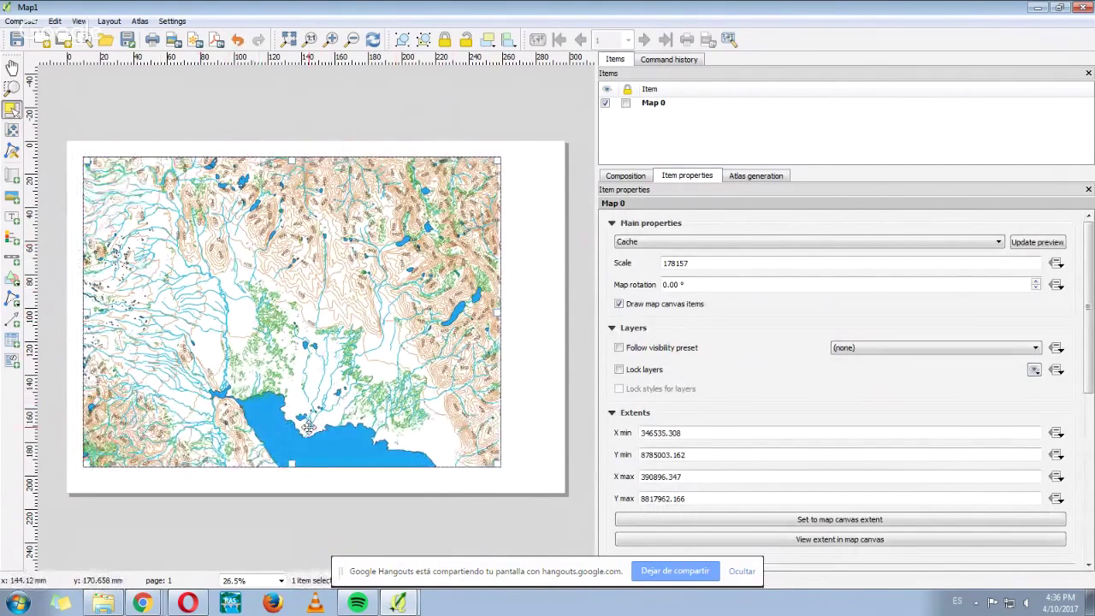
pyautogui.click(399, 603)
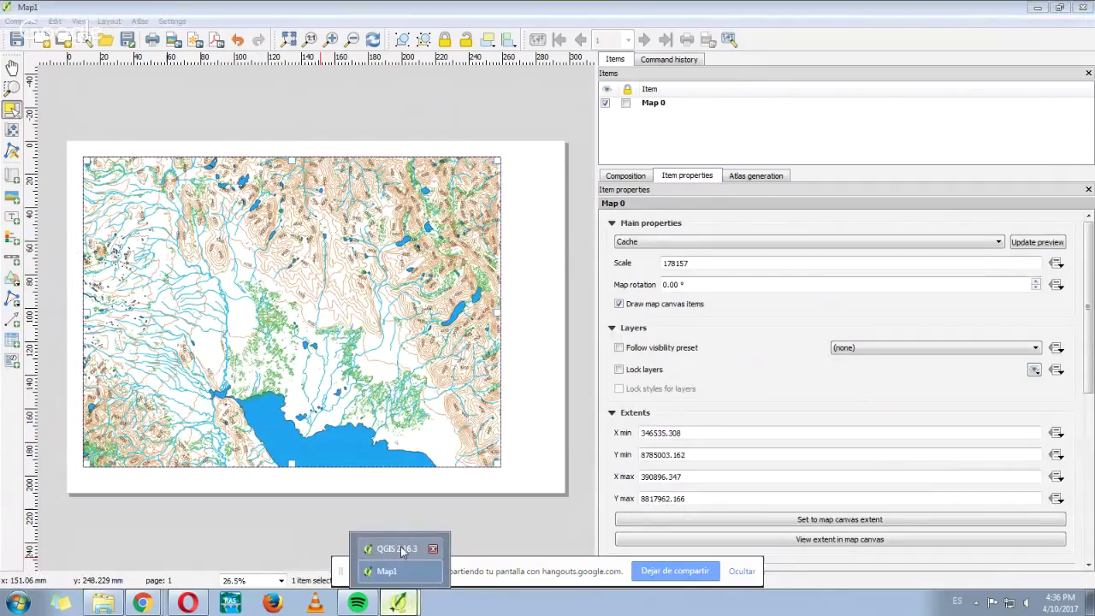
pyautogui.click(398, 548)
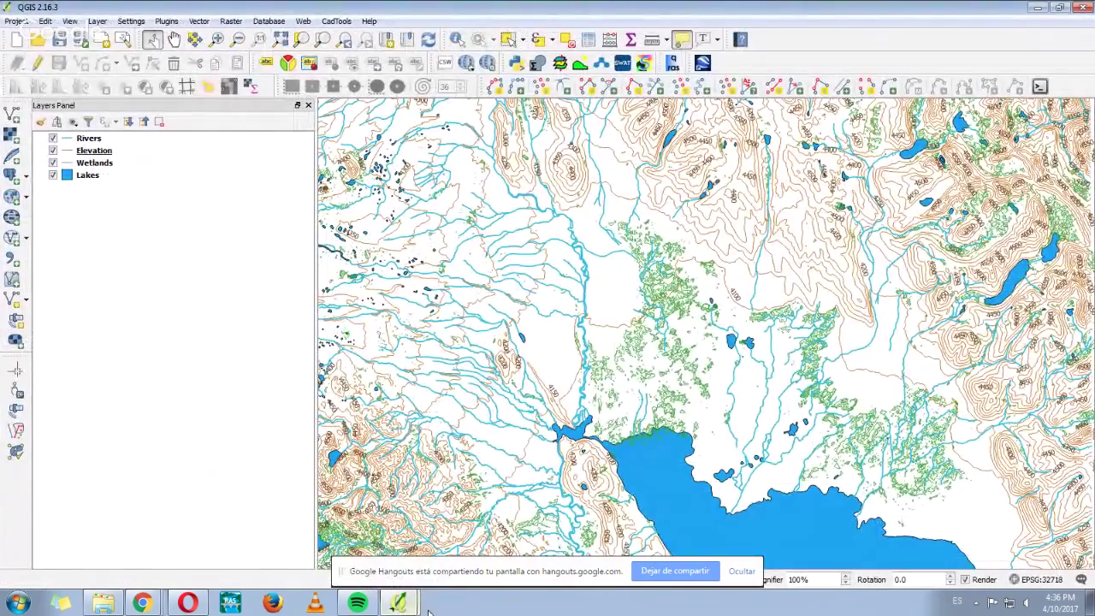
# Back in the Map1 composer, set the map scale to 170000.
pyautogui.hotkey('alt', 'Tab')
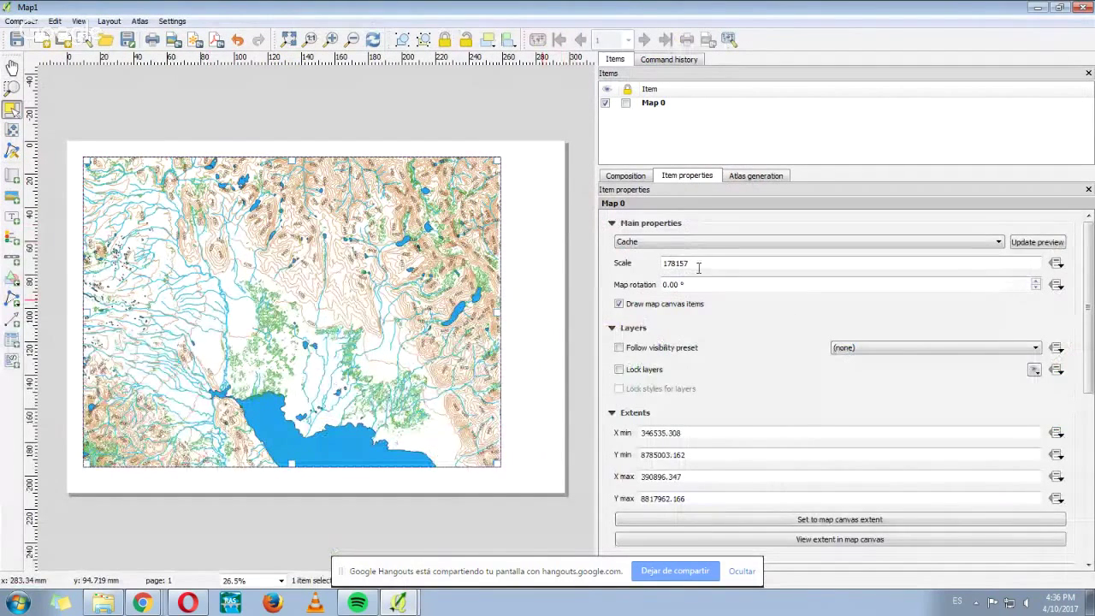
pyautogui.moveTo(672, 263); pyautogui.dragTo(779, 287)
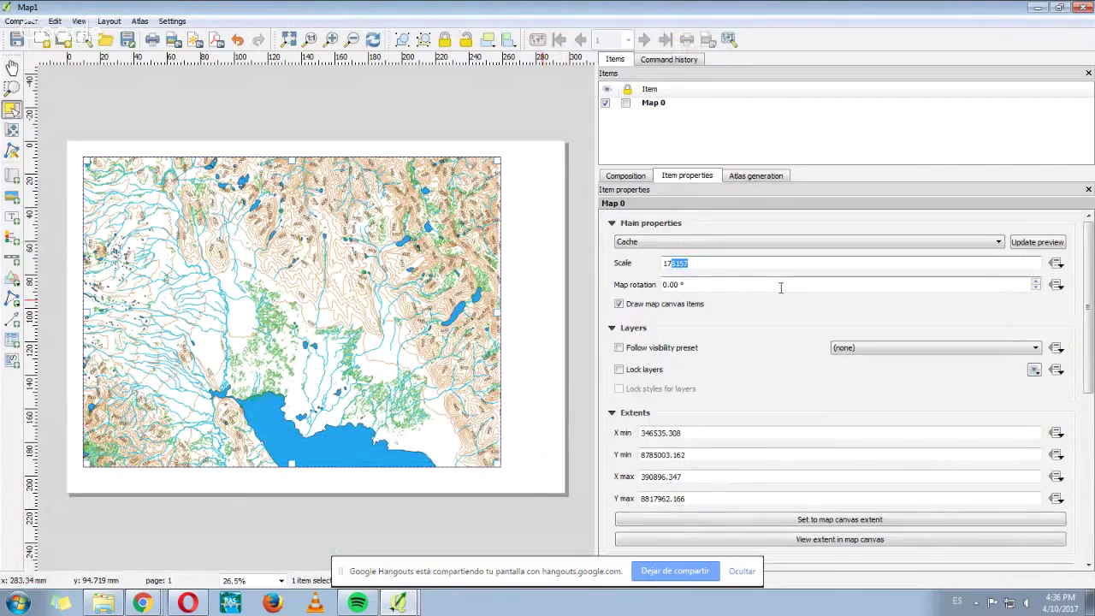
pyautogui.write('0000')
pyautogui.press('Return')
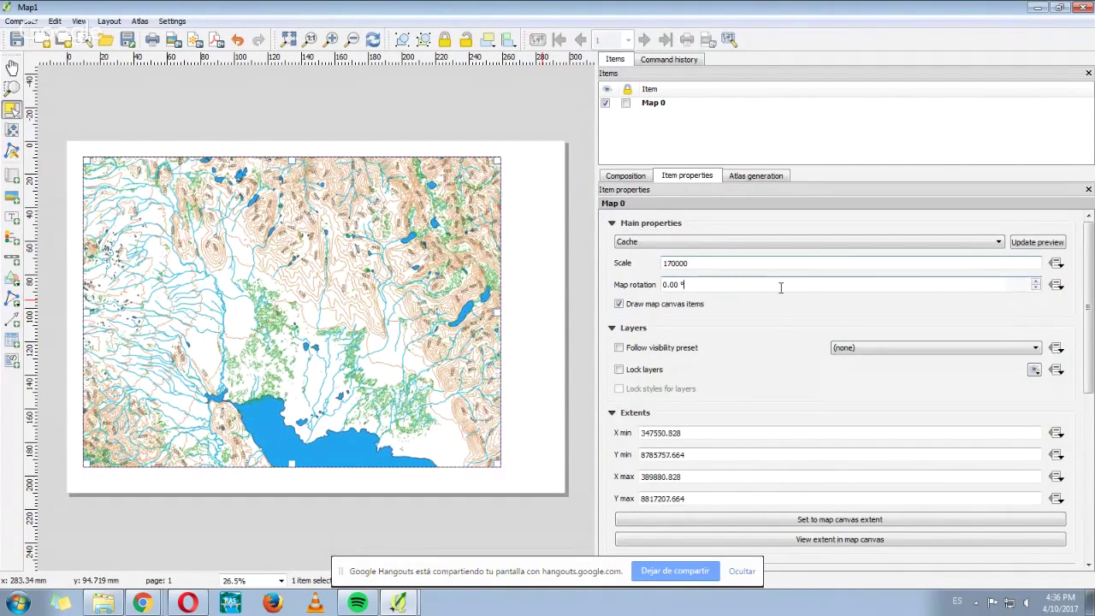
# Pan and zoom the map content to frame the large lake at scale 85000.
pyautogui.click(14, 132)
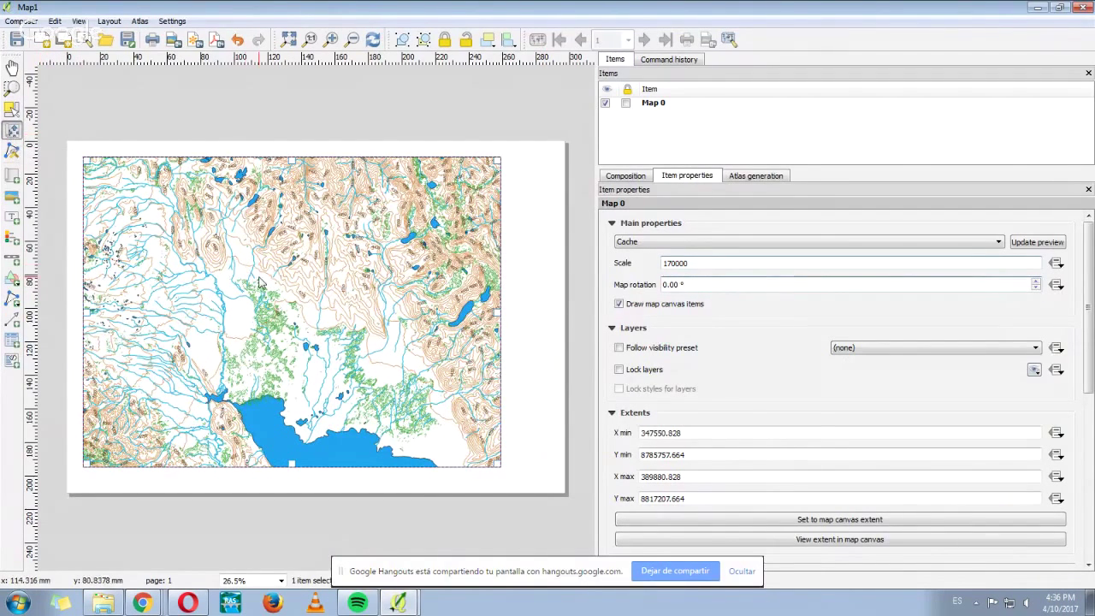
pyautogui.scroll(1, 260, 282)
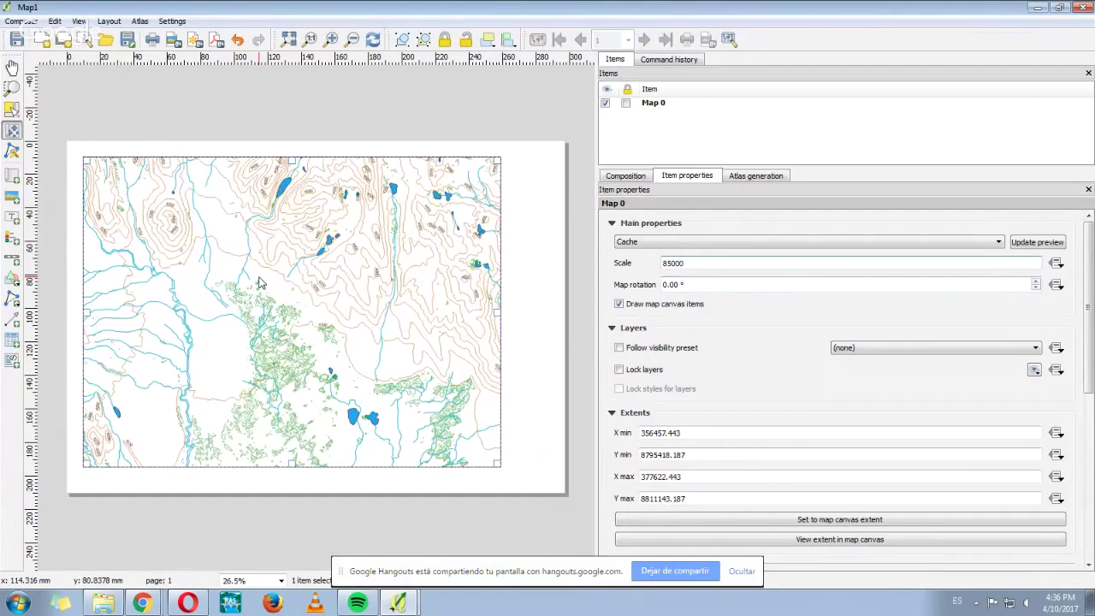
pyautogui.scroll(-1, 261, 282)
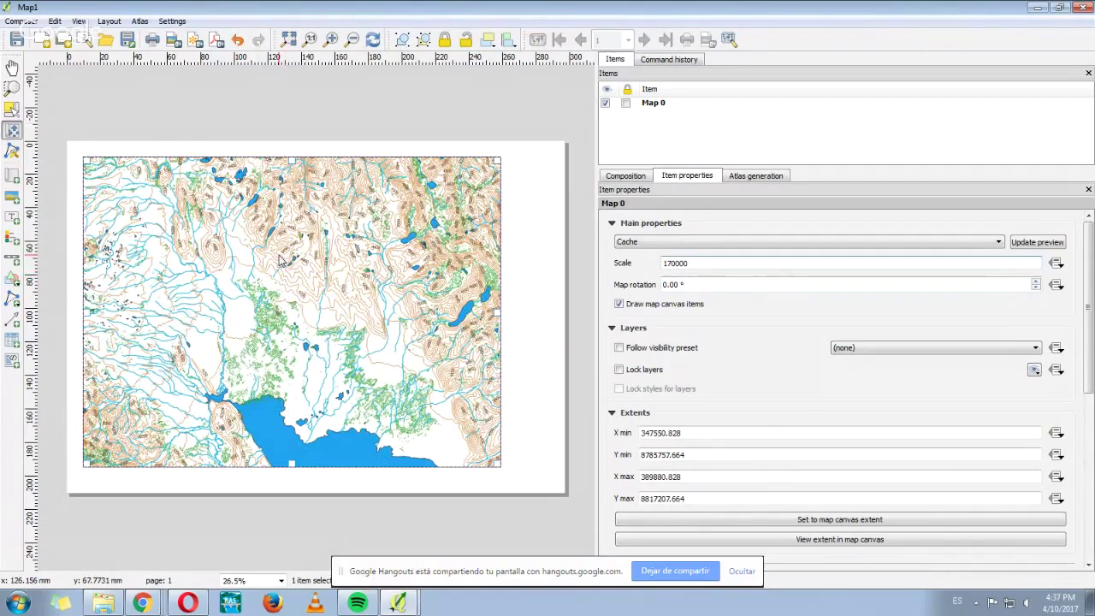
pyautogui.scroll(-1, 282, 261)
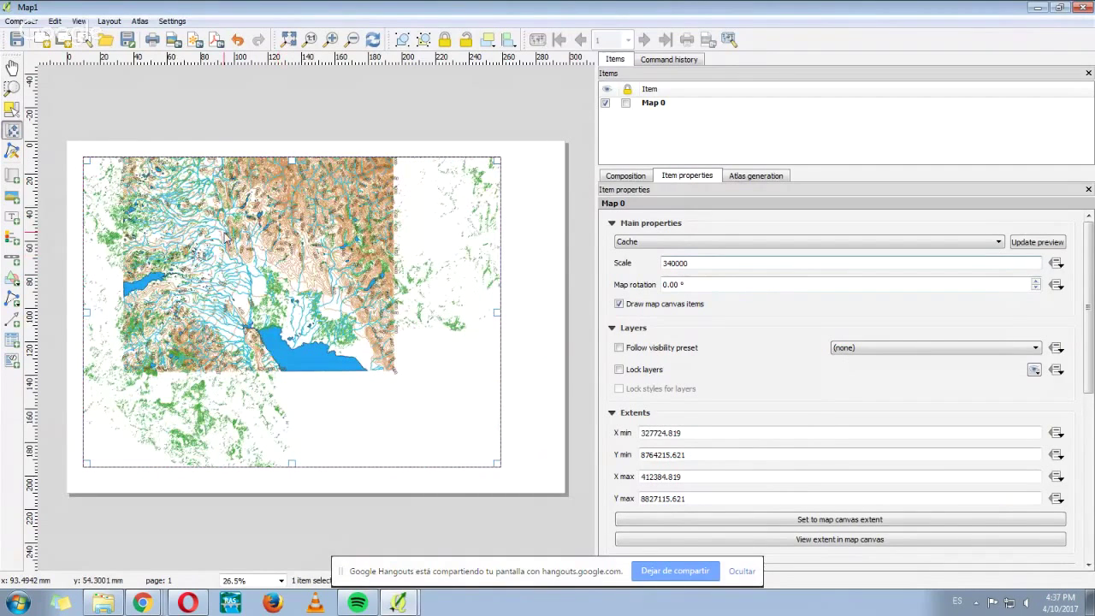
pyautogui.scroll(1, 225, 239)
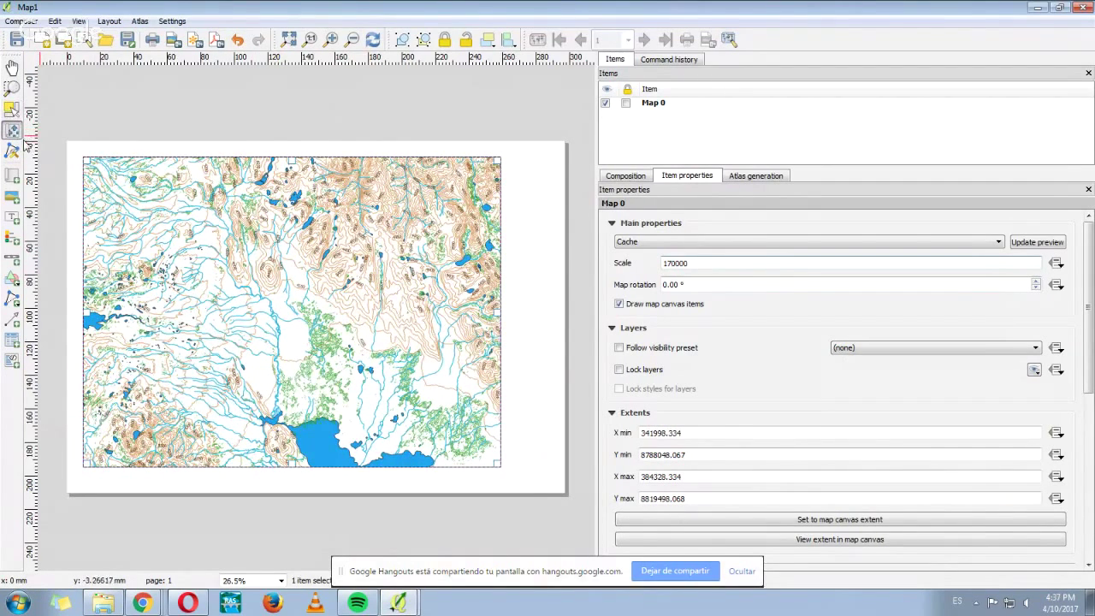
pyautogui.moveTo(318, 241); pyautogui.dragTo(329, 283)
pyautogui.moveTo(293, 239); pyautogui.dragTo(300, 273)
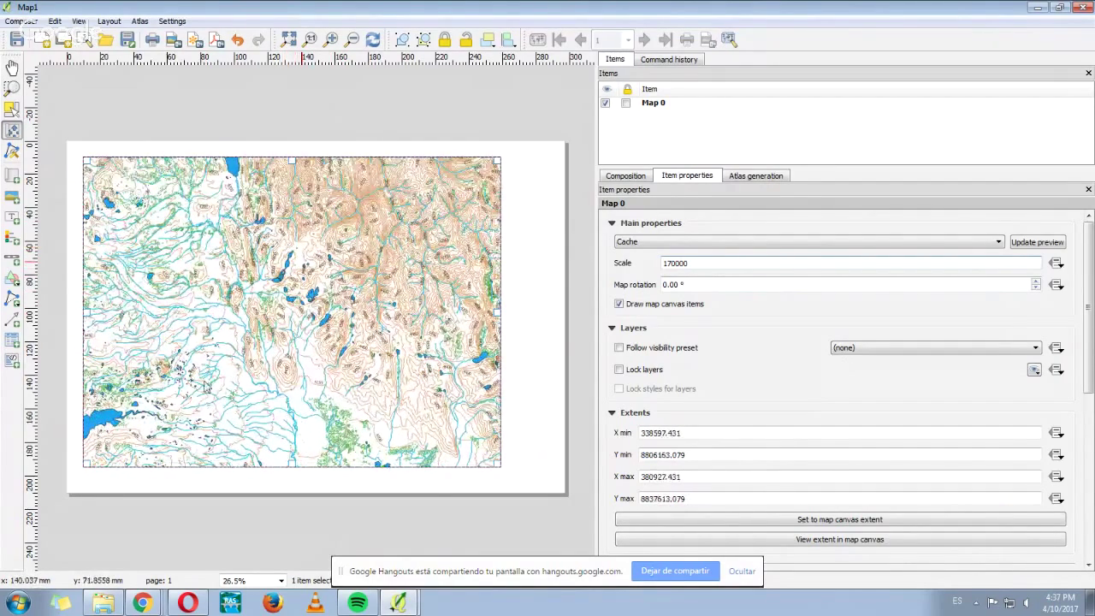
pyautogui.moveTo(274, 373); pyautogui.dragTo(286, 342)
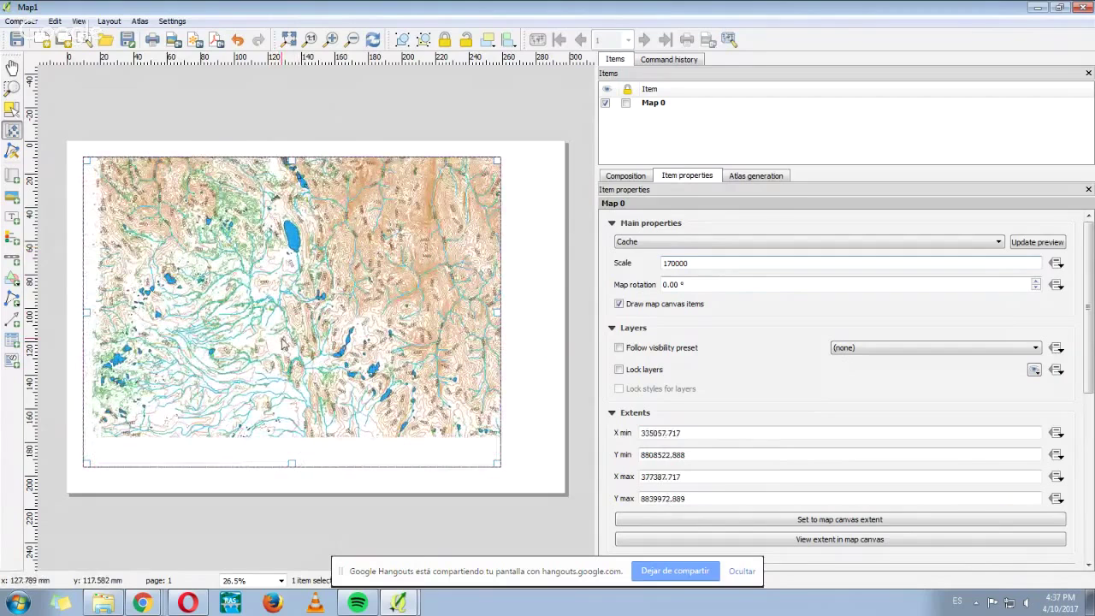
pyautogui.hotkey('ctrl', 'z')
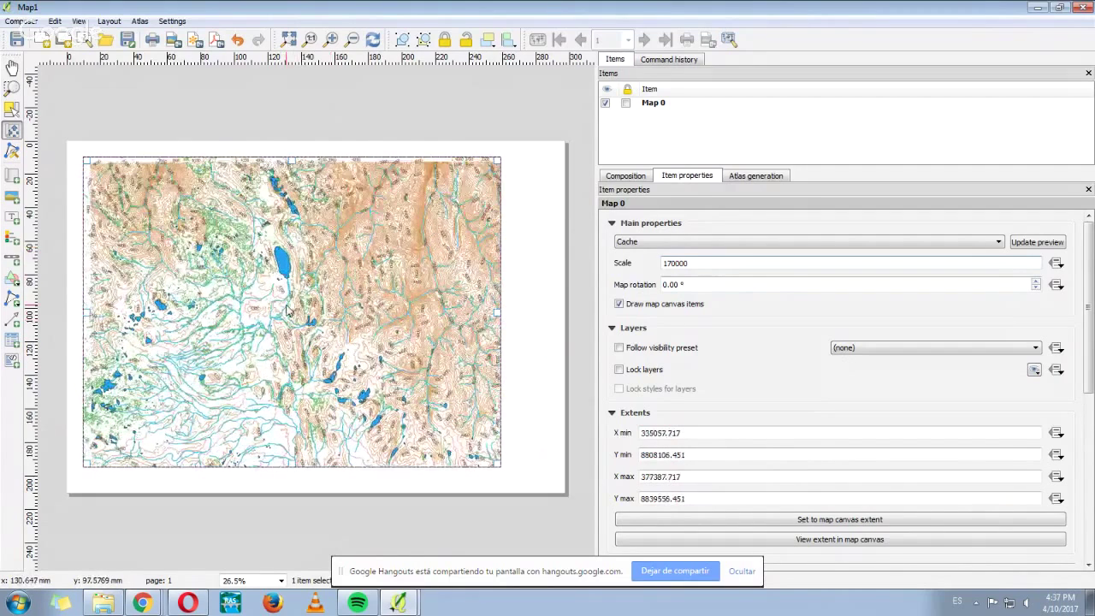
pyautogui.scroll(1, 289, 310)
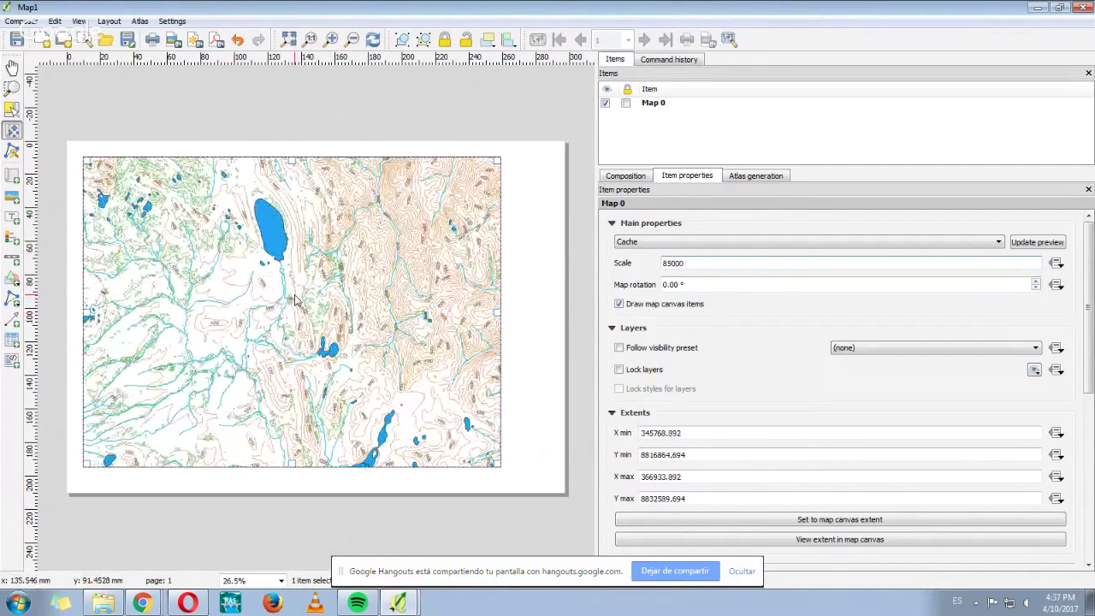
pyautogui.moveTo(295, 299); pyautogui.dragTo(299, 308)
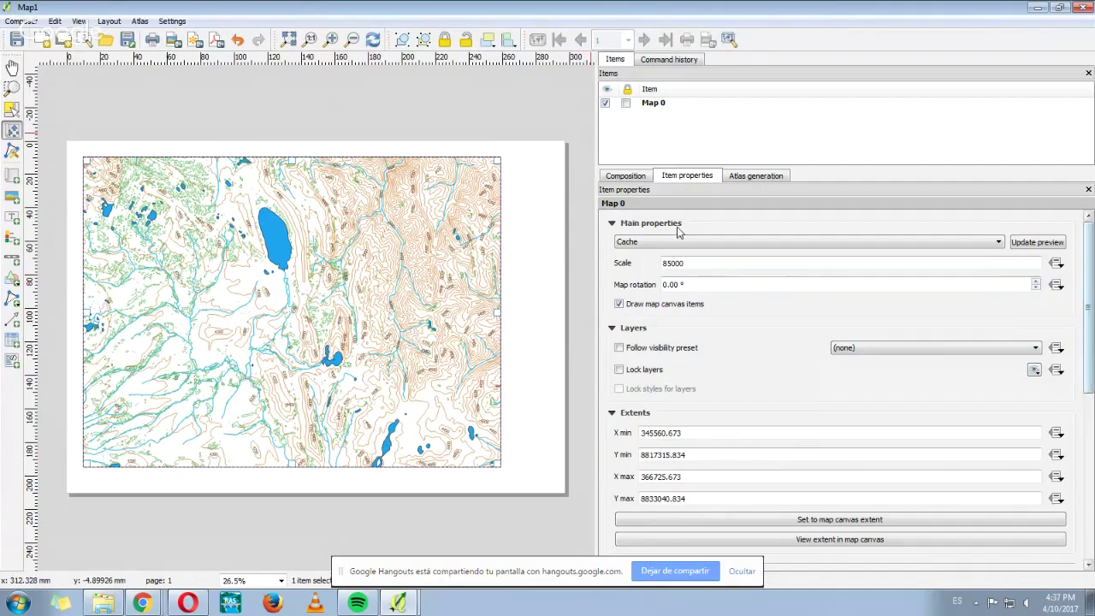
pyautogui.moveTo(1092, 316)
pyautogui.mouseDown()
pyautogui.moveTo(1092, 438)
pyautogui.moveTo(1091, 295)
pyautogui.mouseUp()
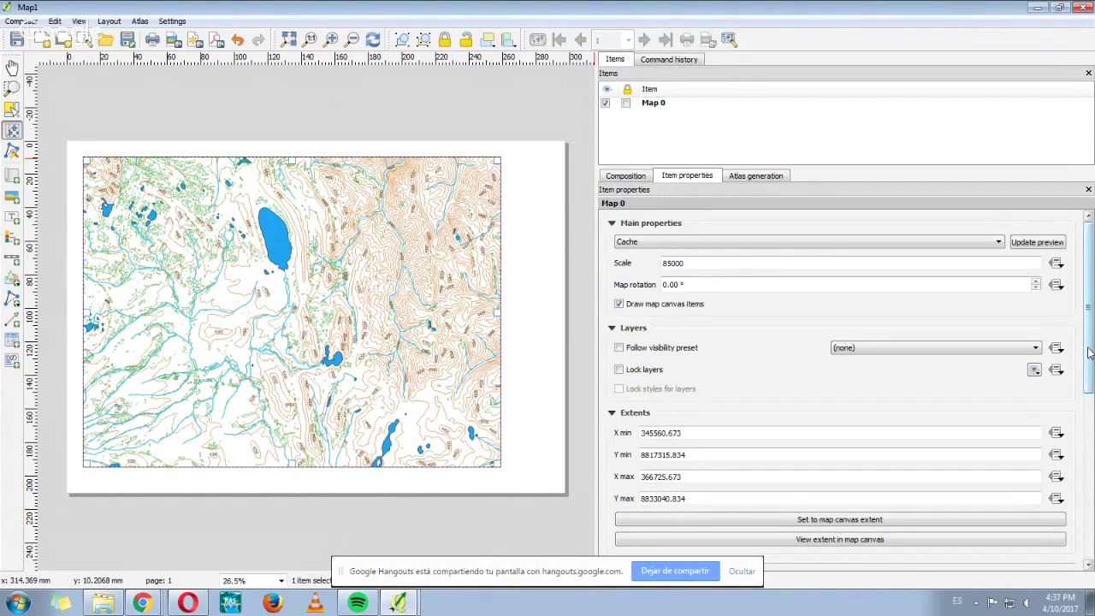
# Add Grid 1 to the map with X and Y intervals of 10000 map units.
pyautogui.moveTo(1089, 351); pyautogui.dragTo(1089, 480)
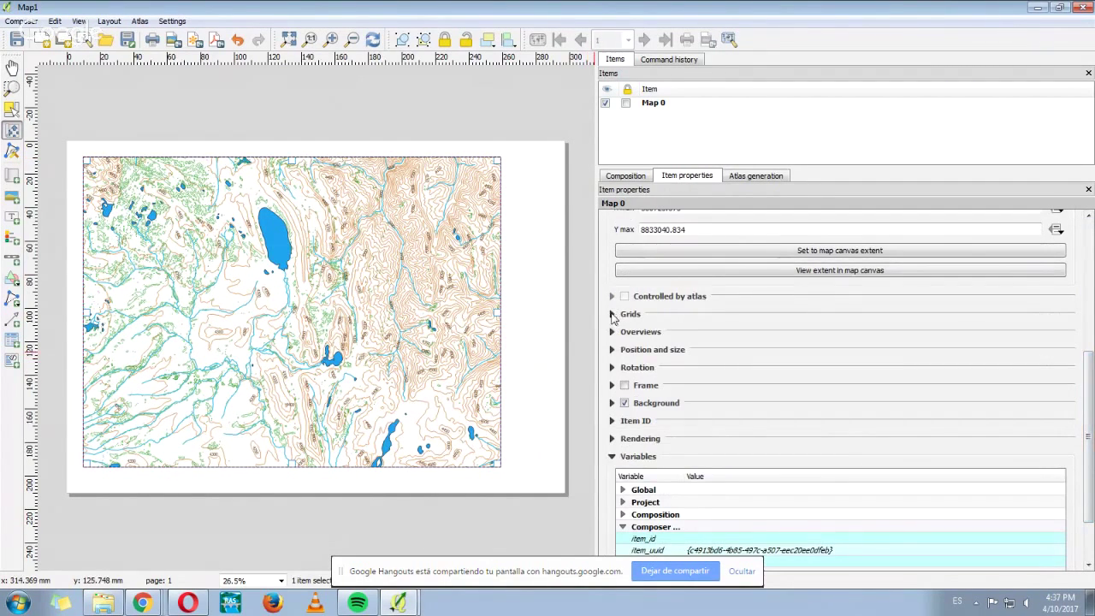
pyautogui.click(612, 314)
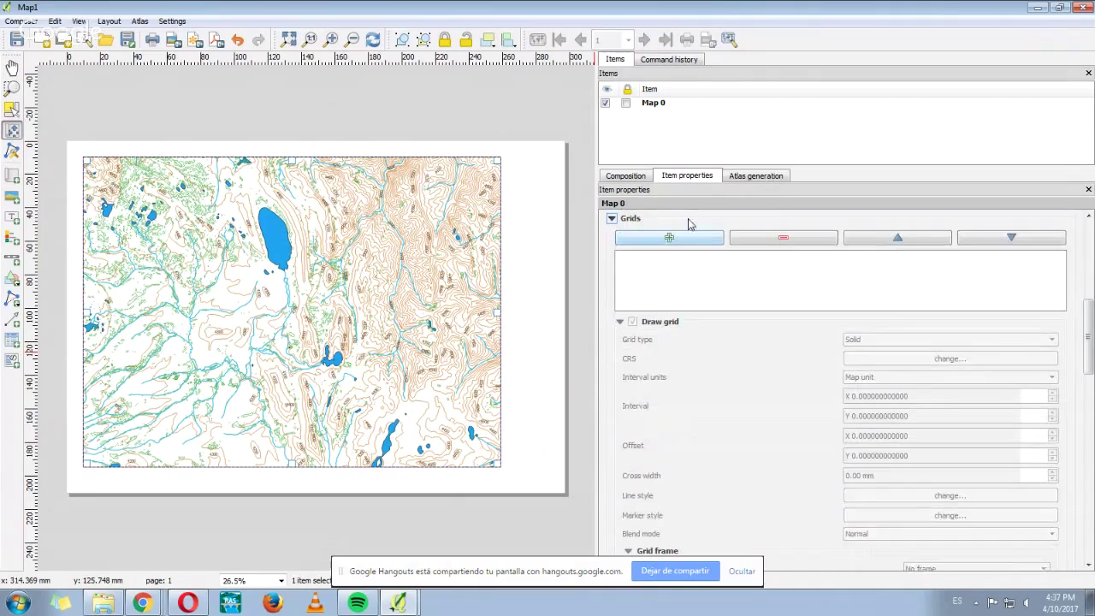
pyautogui.click(669, 243)
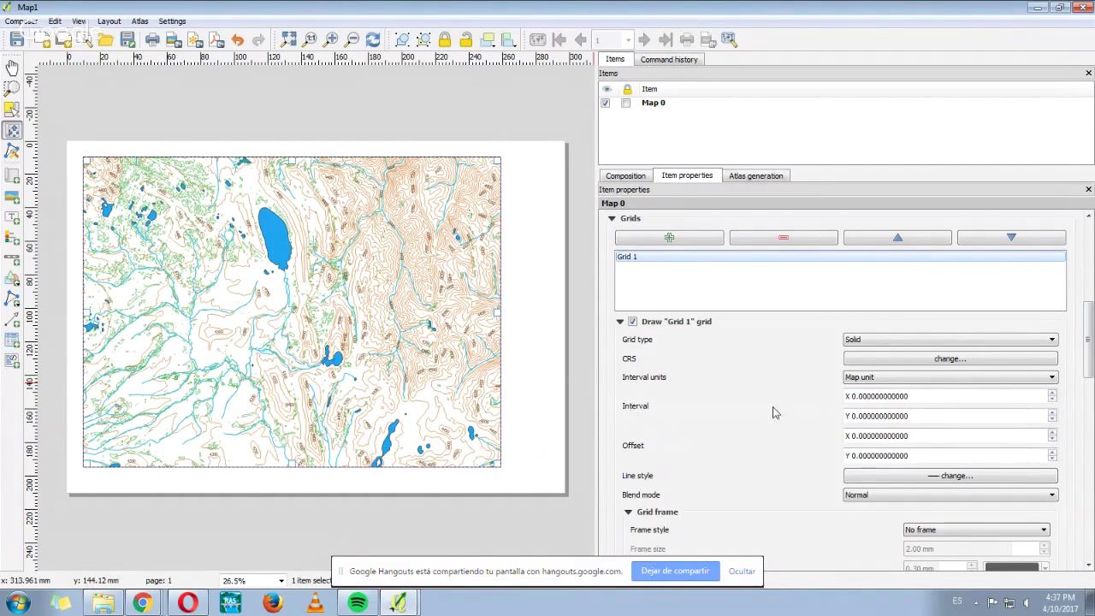
pyautogui.click(853, 396)
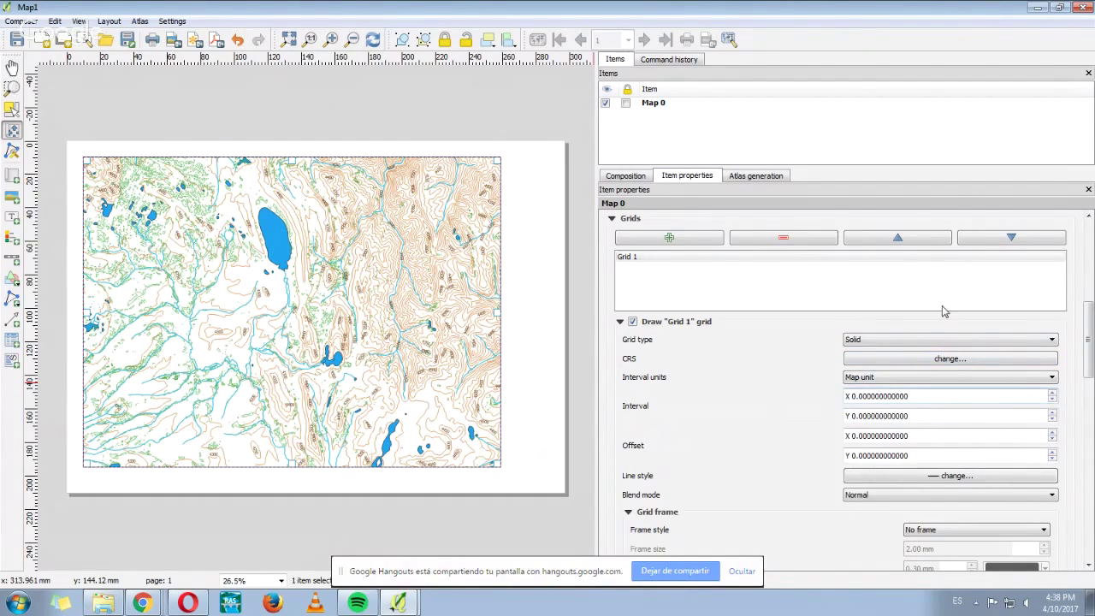
pyautogui.write('1000')
pyautogui.click(904, 417)
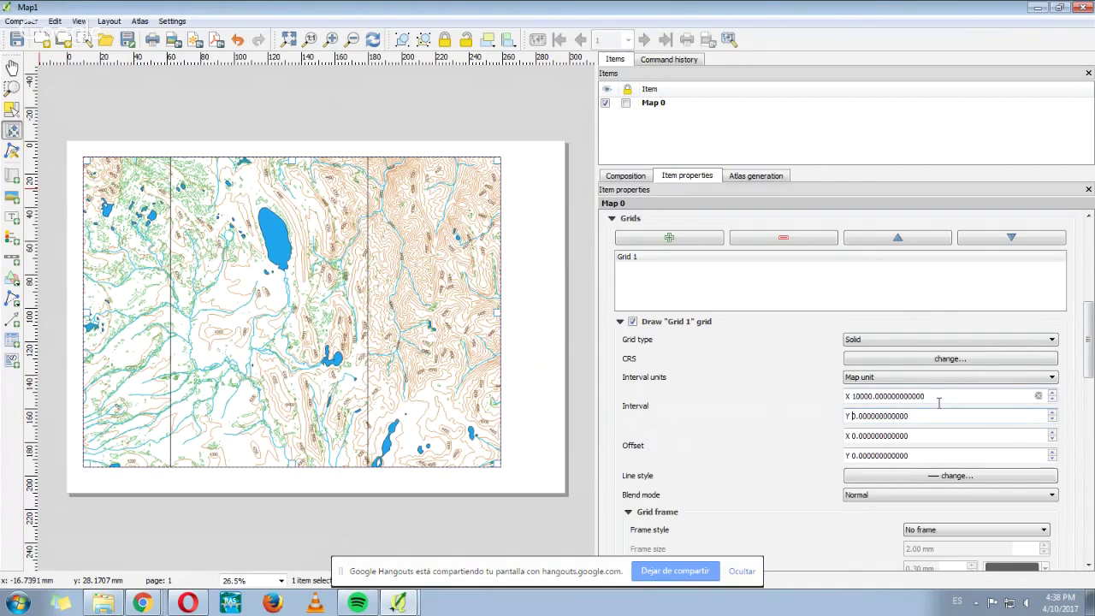
pyautogui.write('1000')
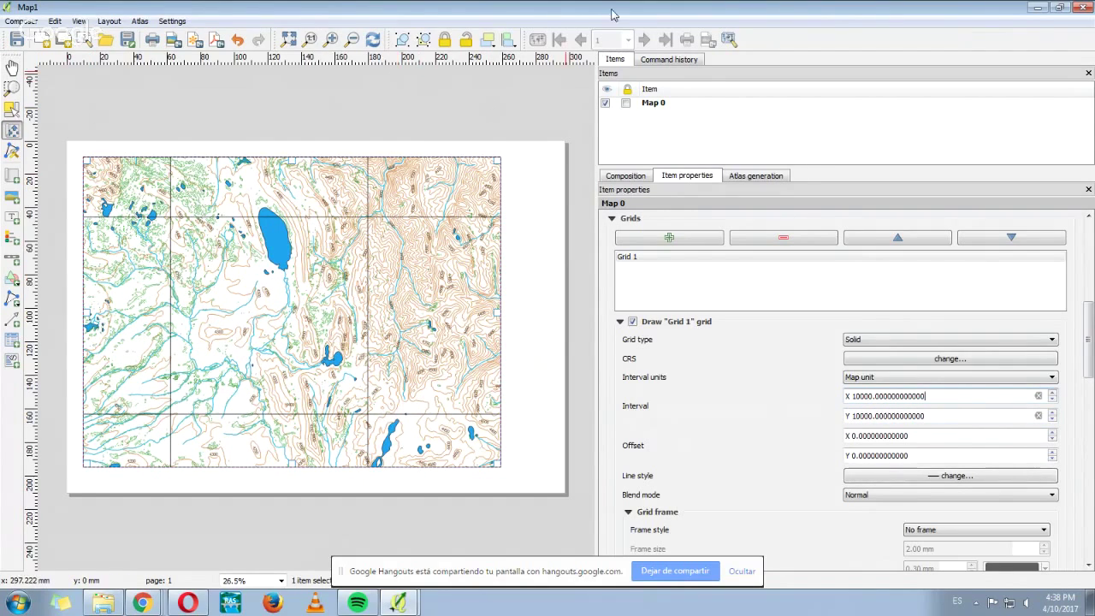
pyautogui.moveTo(1089, 360); pyautogui.dragTo(1089, 409)
# Turn on grid coordinate labels and set their font size to 10.
pyautogui.scroll(-5, 1088, 409)
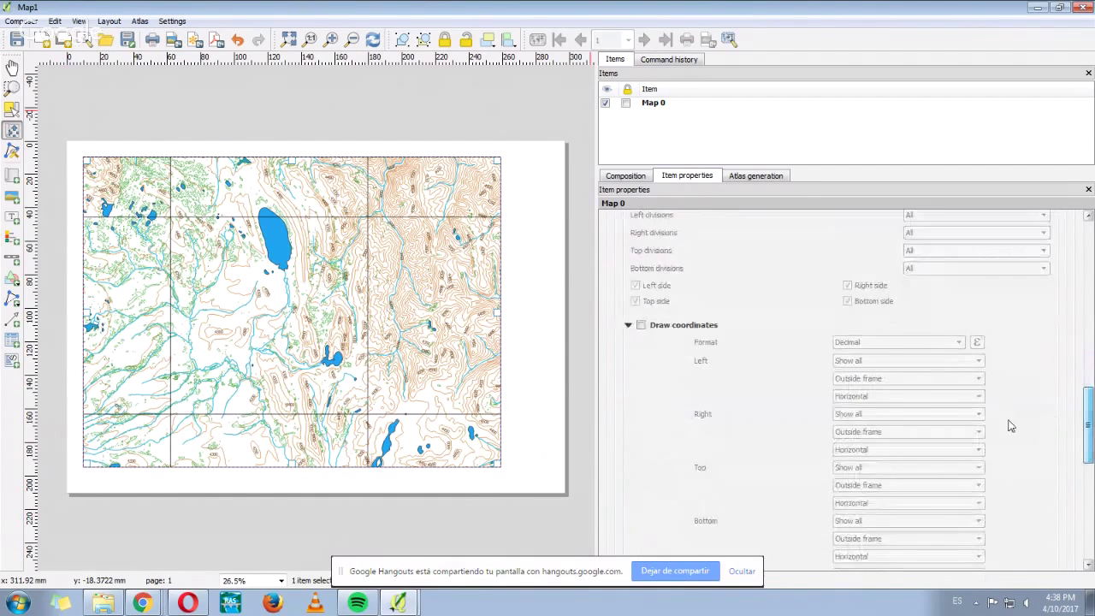
pyautogui.click(641, 326)
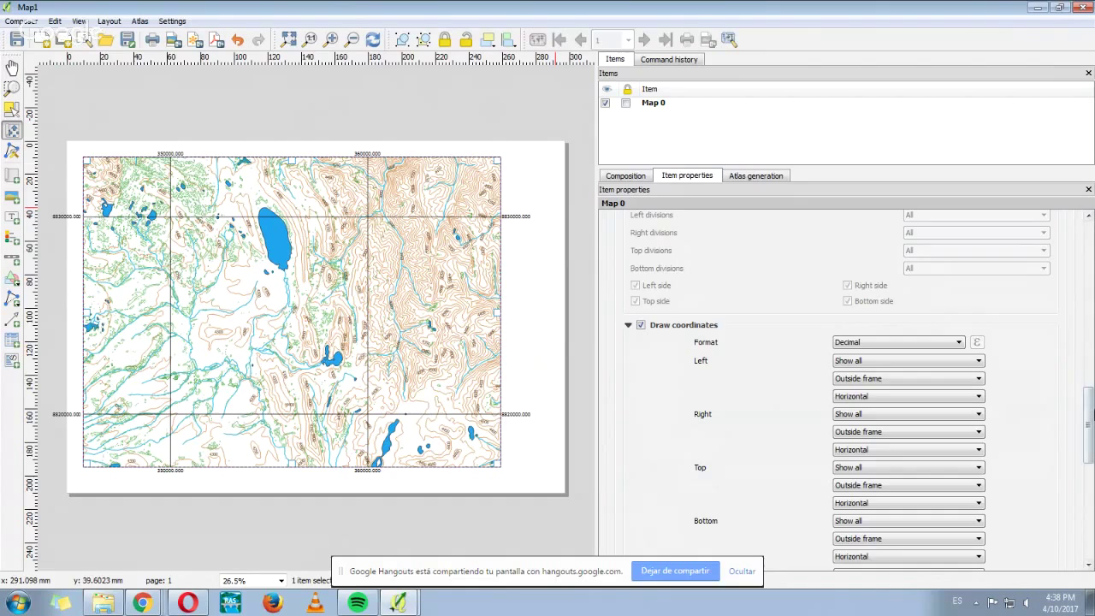
pyautogui.moveTo(1091, 416); pyautogui.dragTo(1091, 435)
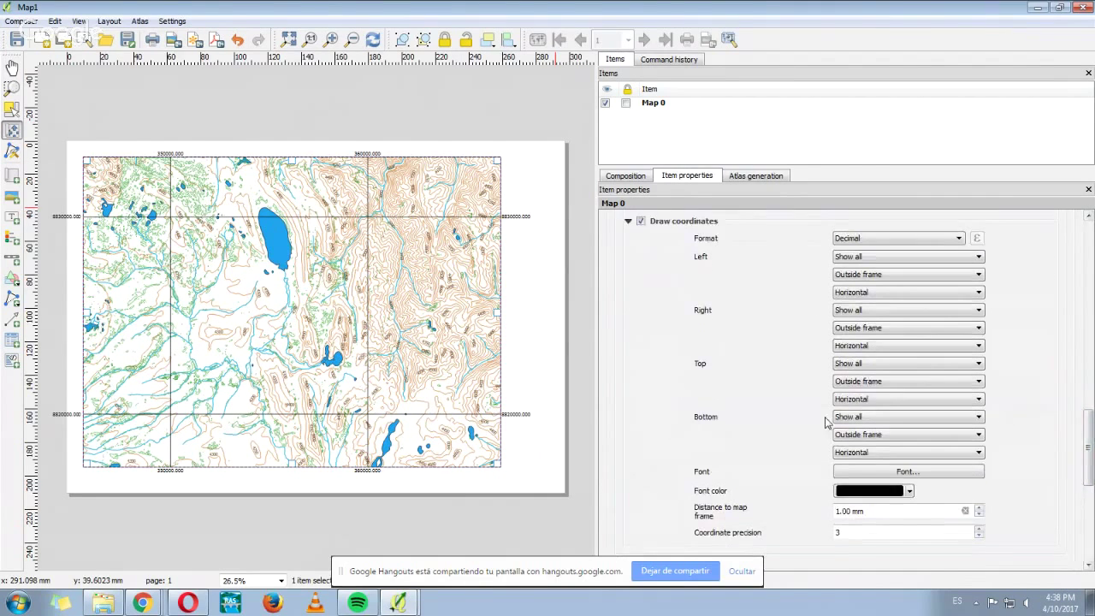
pyautogui.click(871, 473)
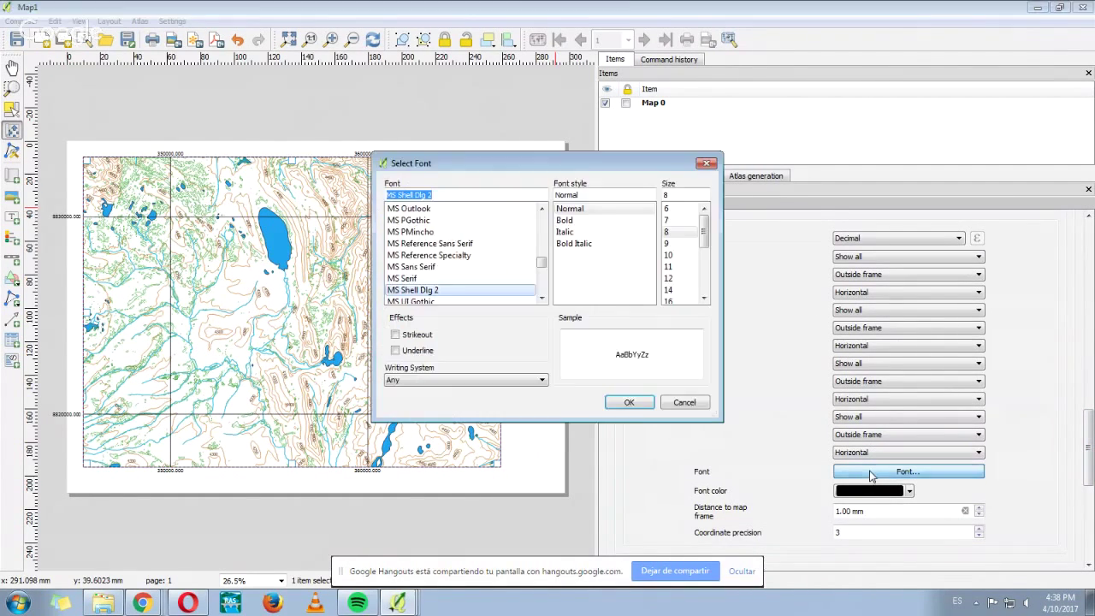
pyautogui.click(672, 244)
pyautogui.click(672, 254)
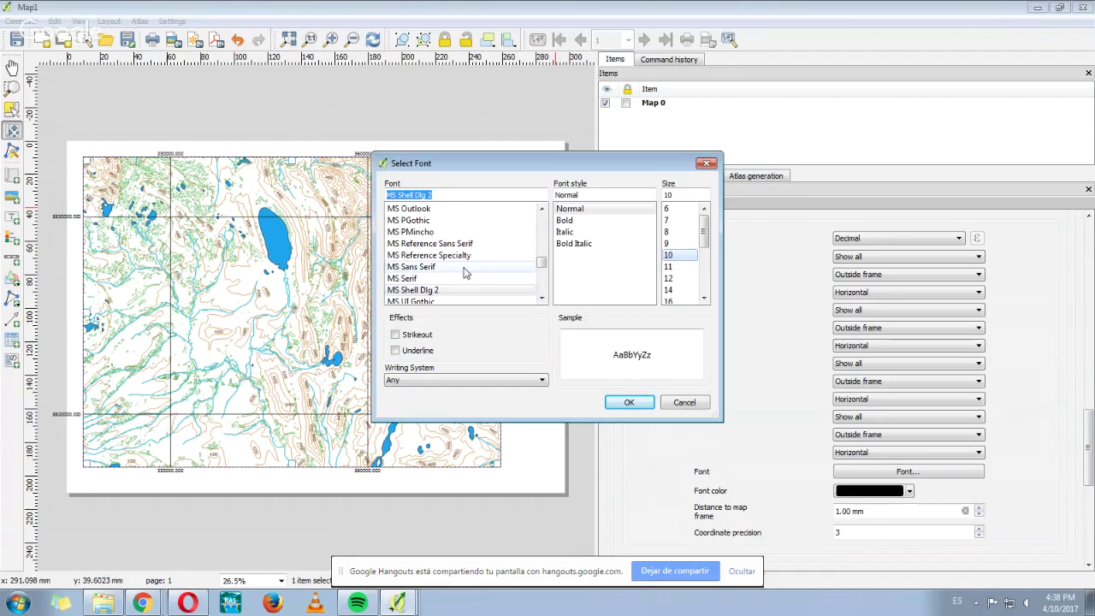
pyautogui.click(630, 403)
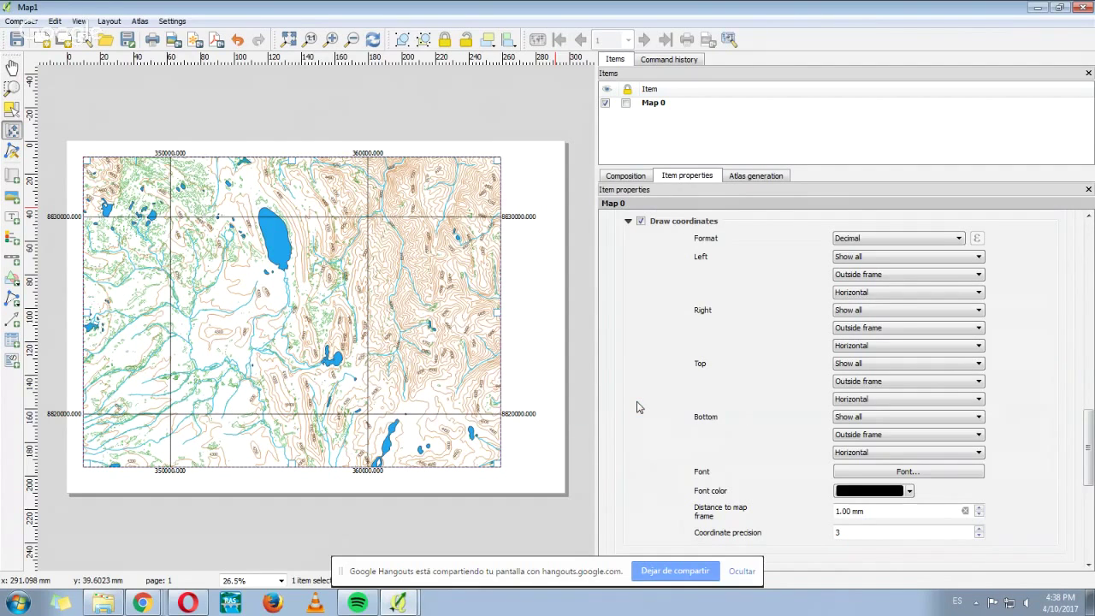
# Keep the Decimal coordinate format and set coordinate precision to 0.
pyautogui.scroll(-2, 687, 213)
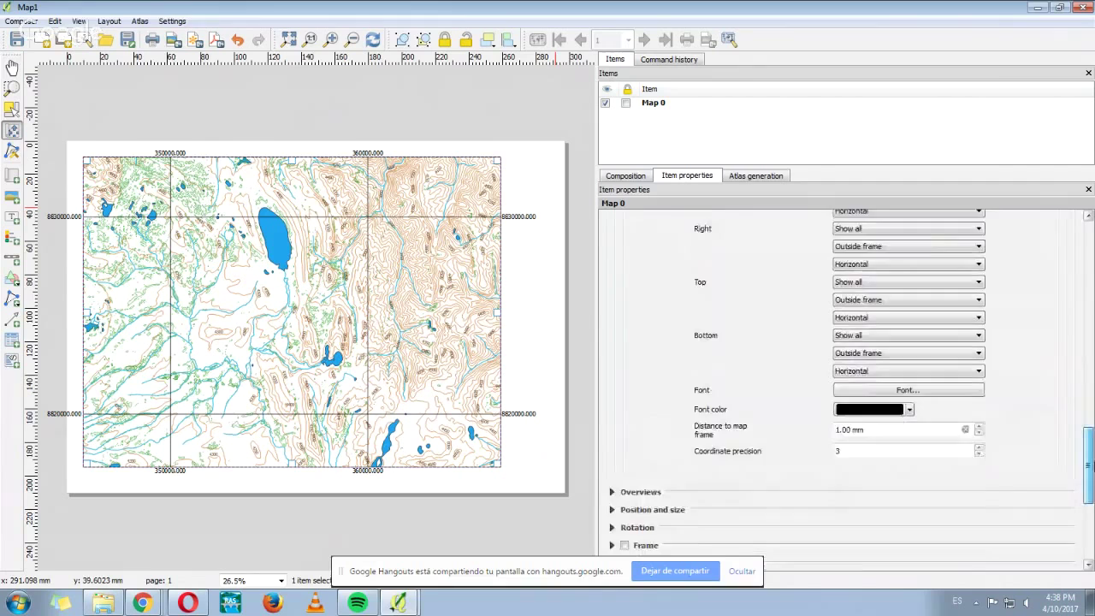
pyautogui.scroll(4, 687, 214)
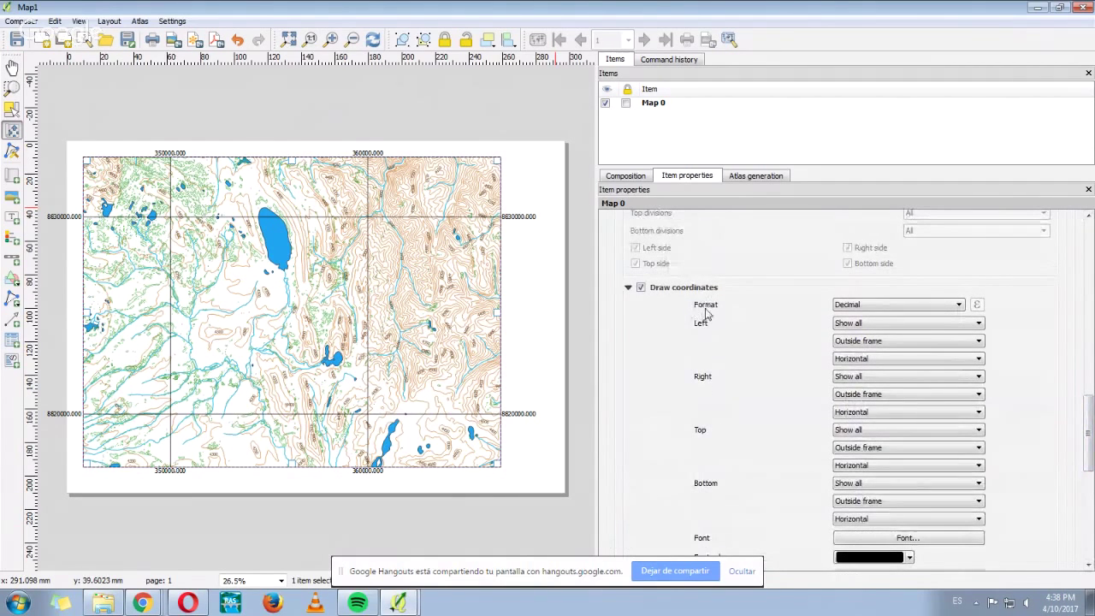
pyautogui.click(864, 306)
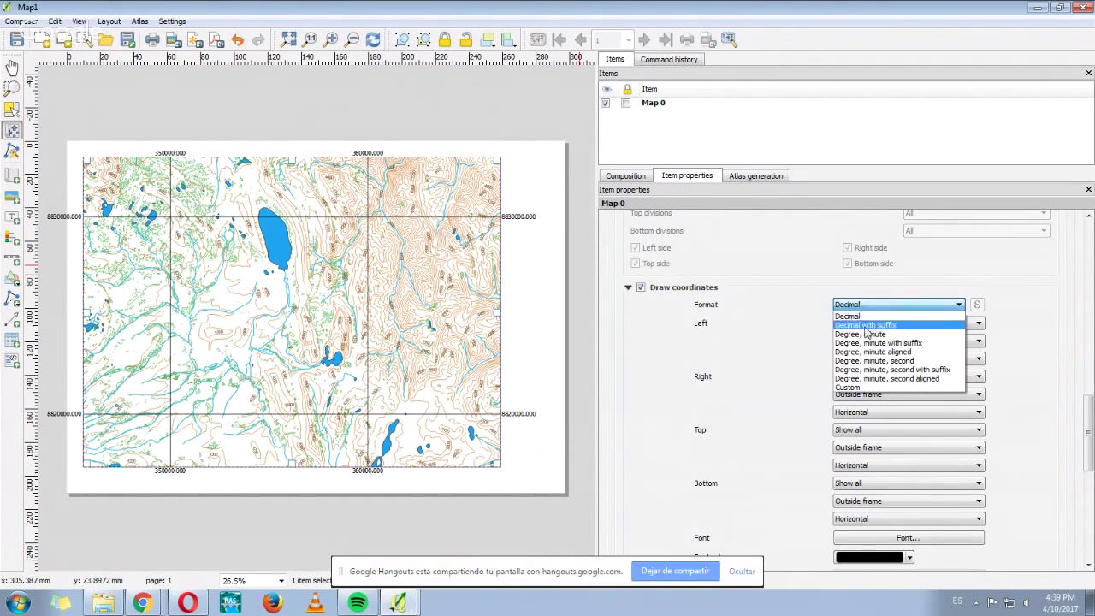
pyautogui.click(856, 316)
pyautogui.moveTo(1088, 428)
pyautogui.mouseDown()
pyautogui.moveTo(1090, 496)
pyautogui.moveTo(1088, 475)
pyautogui.mouseUp()
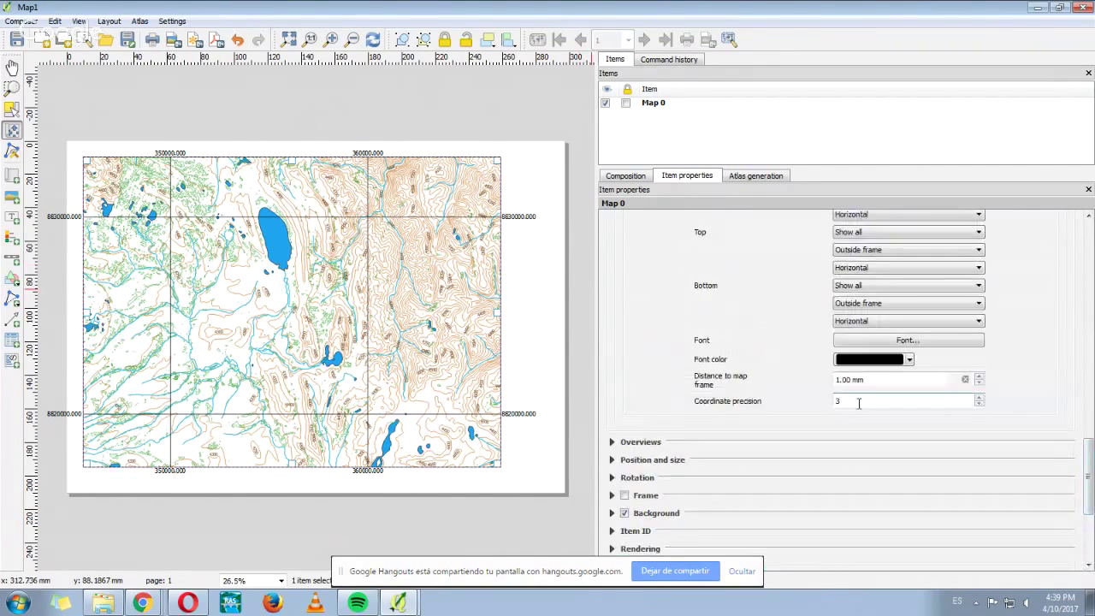
pyautogui.write('0')
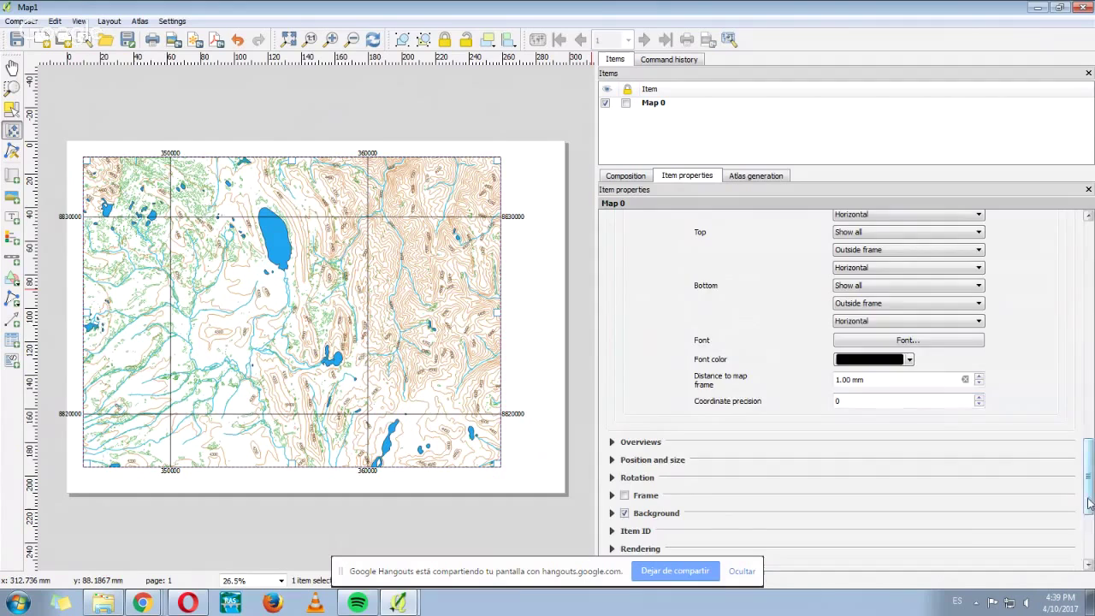
pyautogui.scroll(5, 1026, 411)
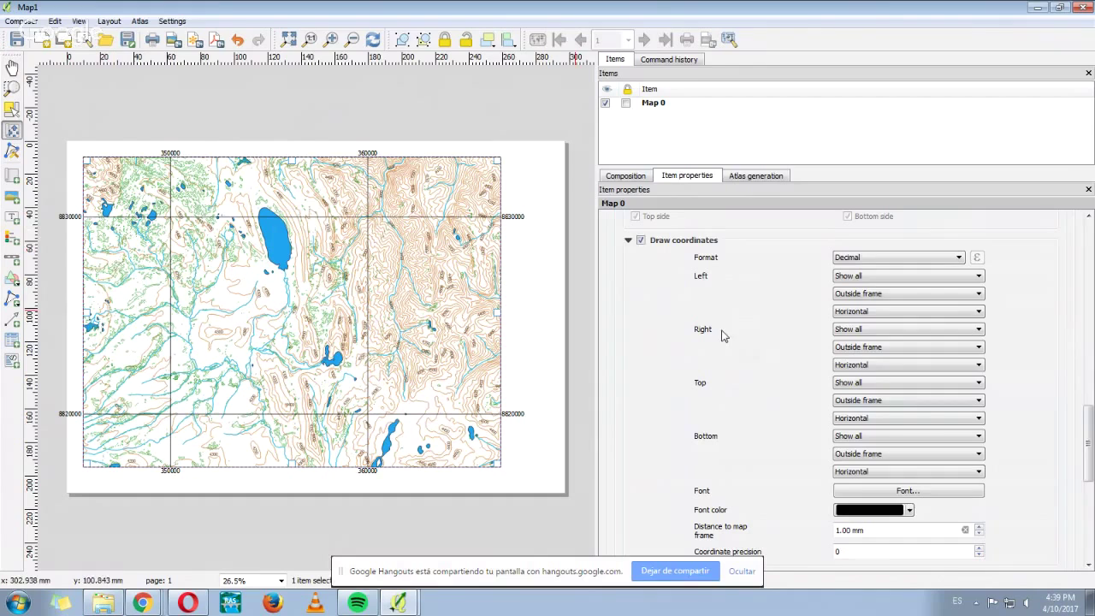
# Set the right and left grid label directions to Vertical ascending.
pyautogui.click(877, 367)
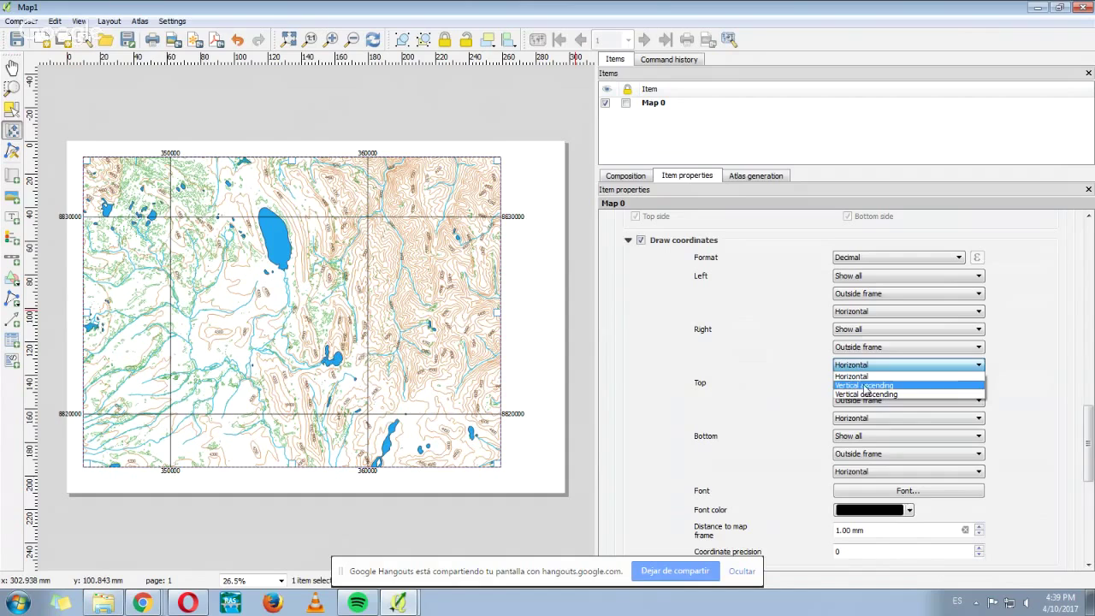
pyautogui.click(867, 387)
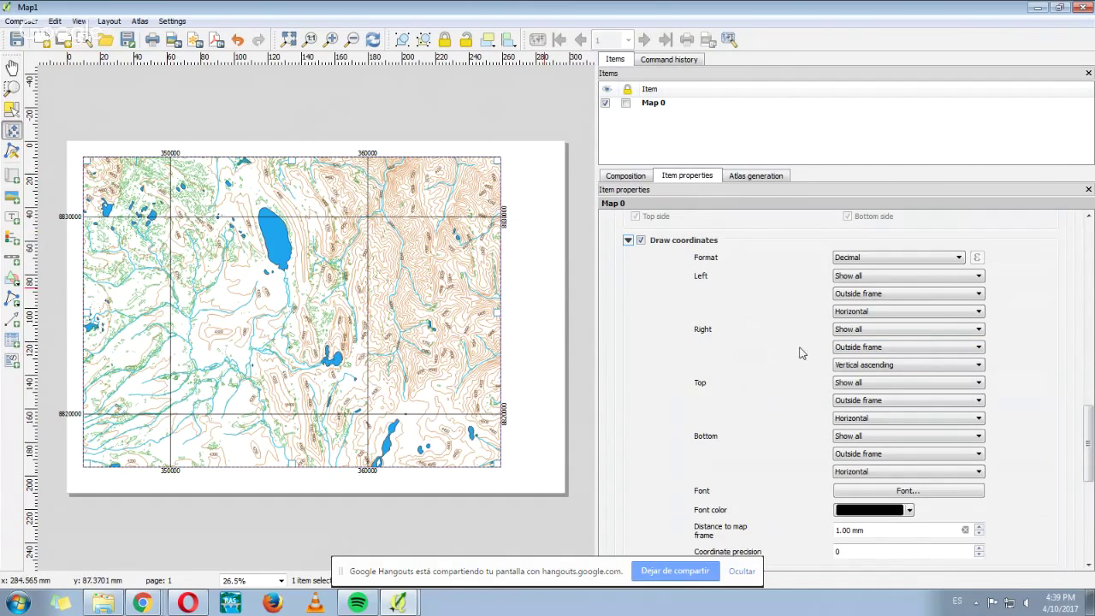
pyautogui.click(857, 314)
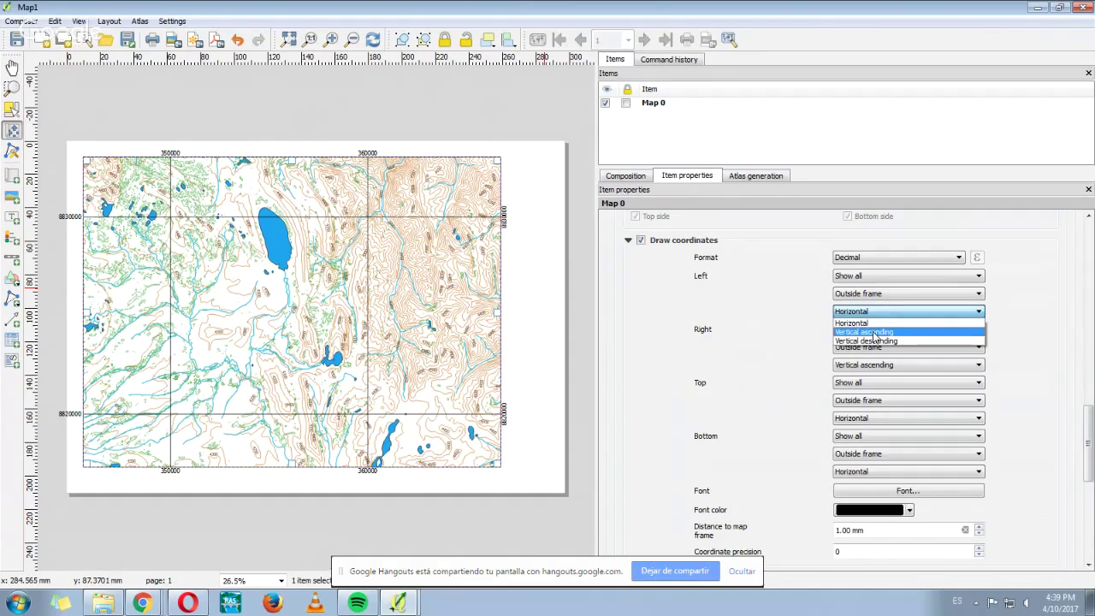
pyautogui.click(871, 333)
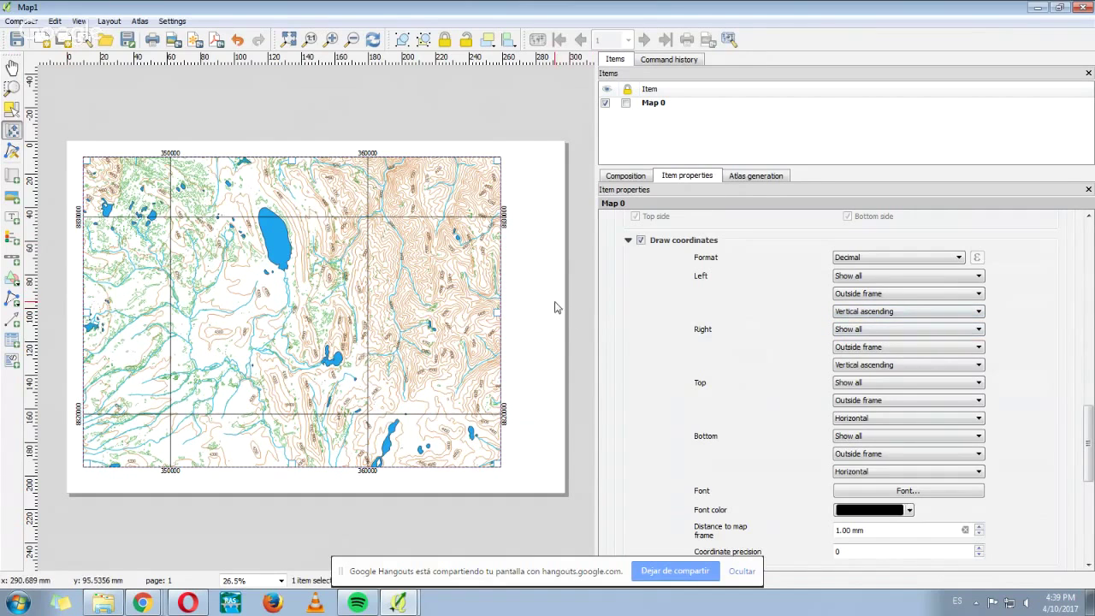
pyautogui.moveTo(1090, 475); pyautogui.dragTo(1086, 518)
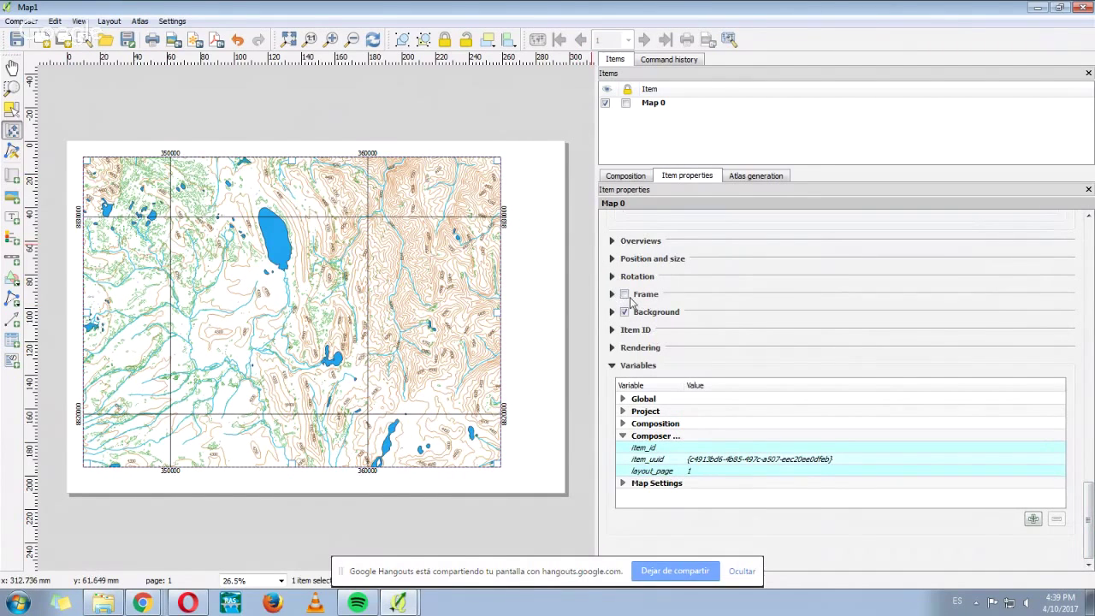
# Enable the map's frame and raise its thickness to 0.40 mm.
pyautogui.click(625, 295)
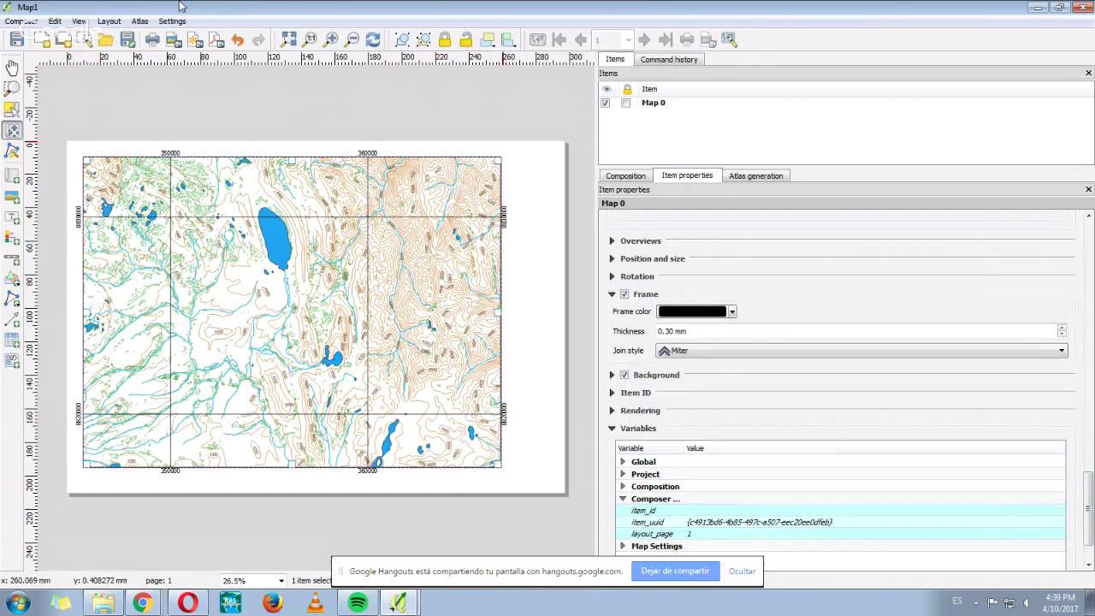
pyautogui.click(671, 331)
pyautogui.click(1062, 329)
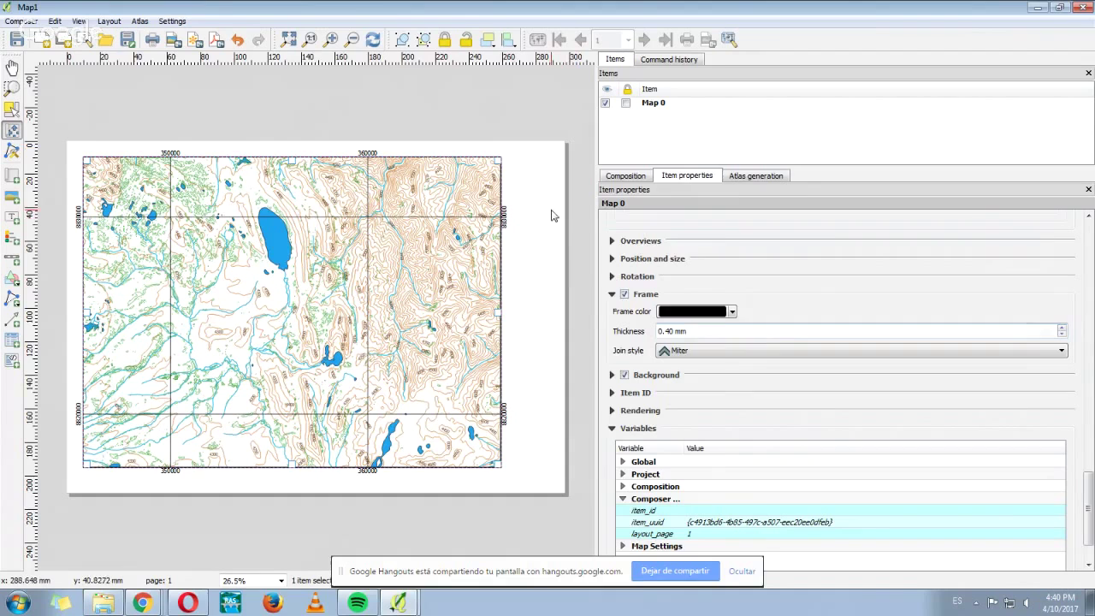
pyautogui.scroll(15, 1088, 508)
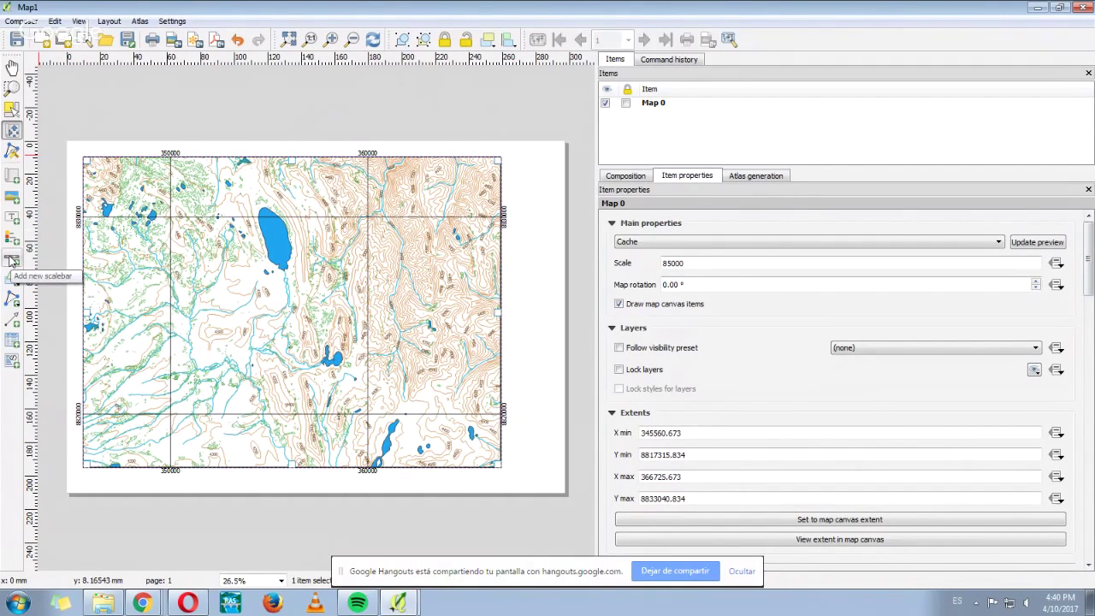
# Add a km scale bar and position it in the map's bottom-left corner.
pyautogui.click(12, 261)
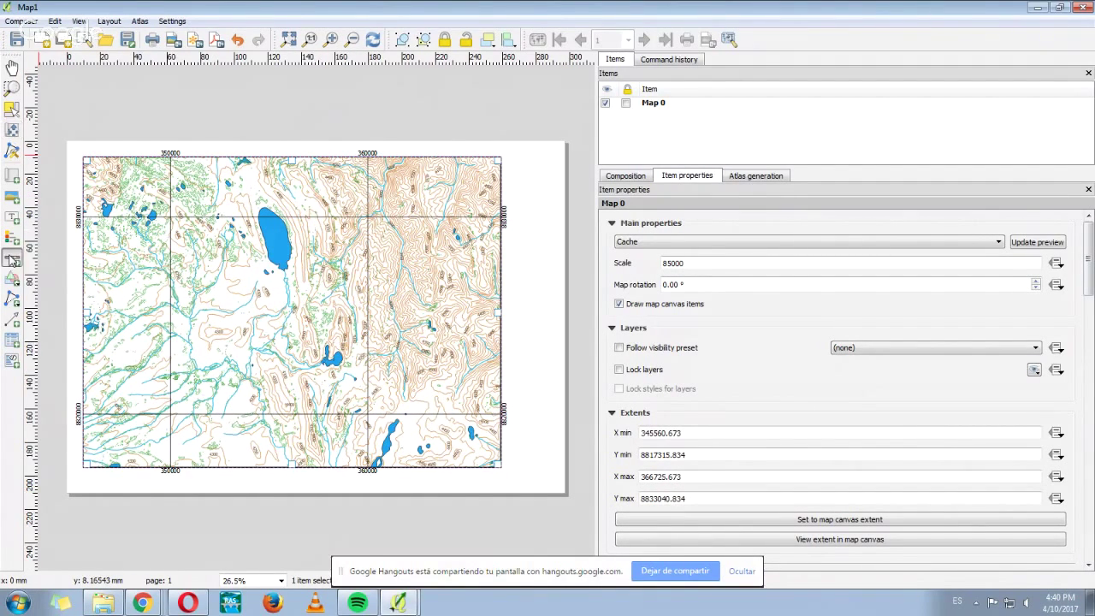
pyautogui.click(97, 321)
pyautogui.moveTo(144, 325); pyautogui.dragTo(133, 441)
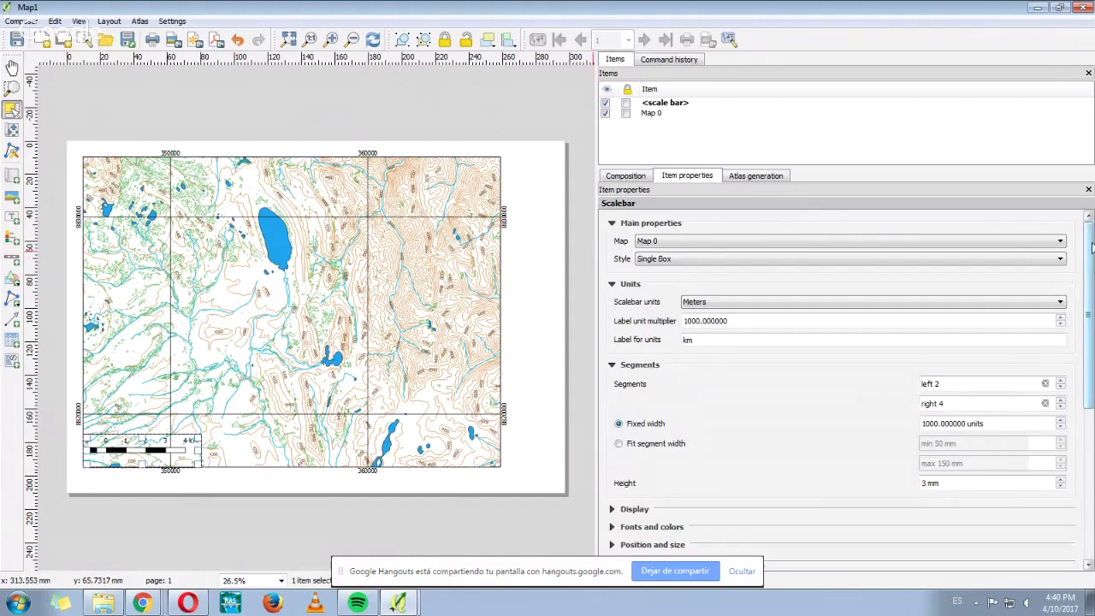
pyautogui.moveTo(1091, 246)
pyautogui.mouseDown()
pyautogui.moveTo(1091, 355)
pyautogui.moveTo(1091, 247)
pyautogui.mouseUp()
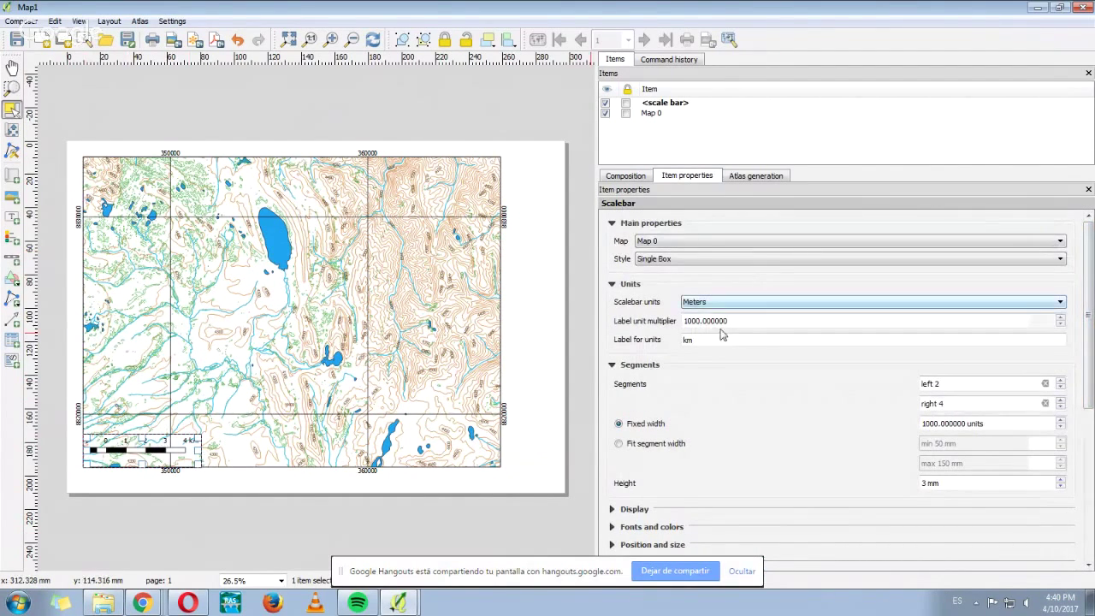
pyautogui.scroll(-2, 711, 336)
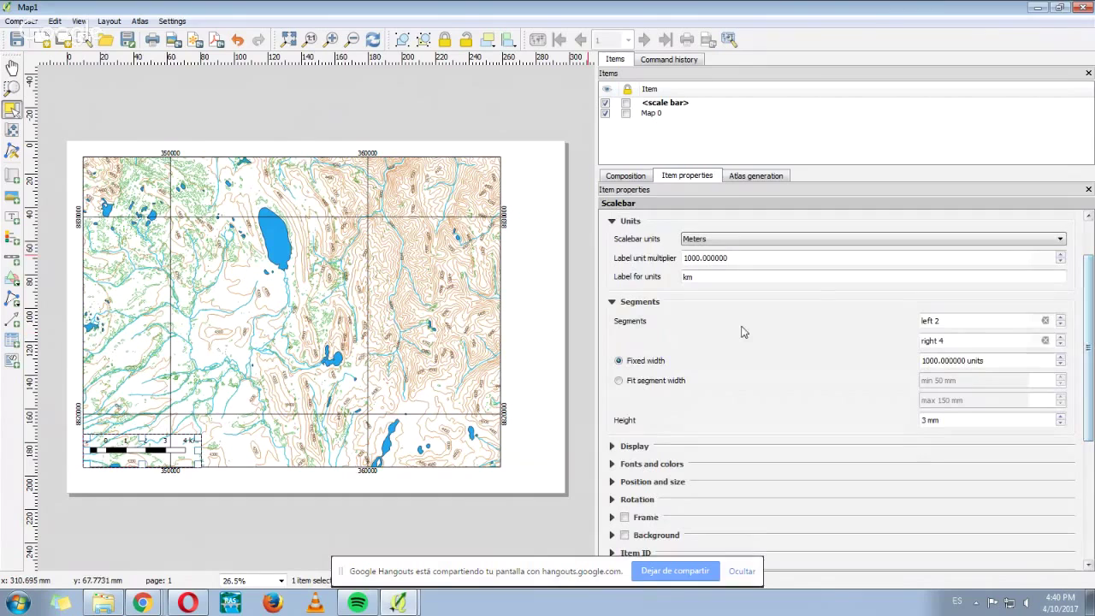
pyautogui.scroll(-5, 1042, 379)
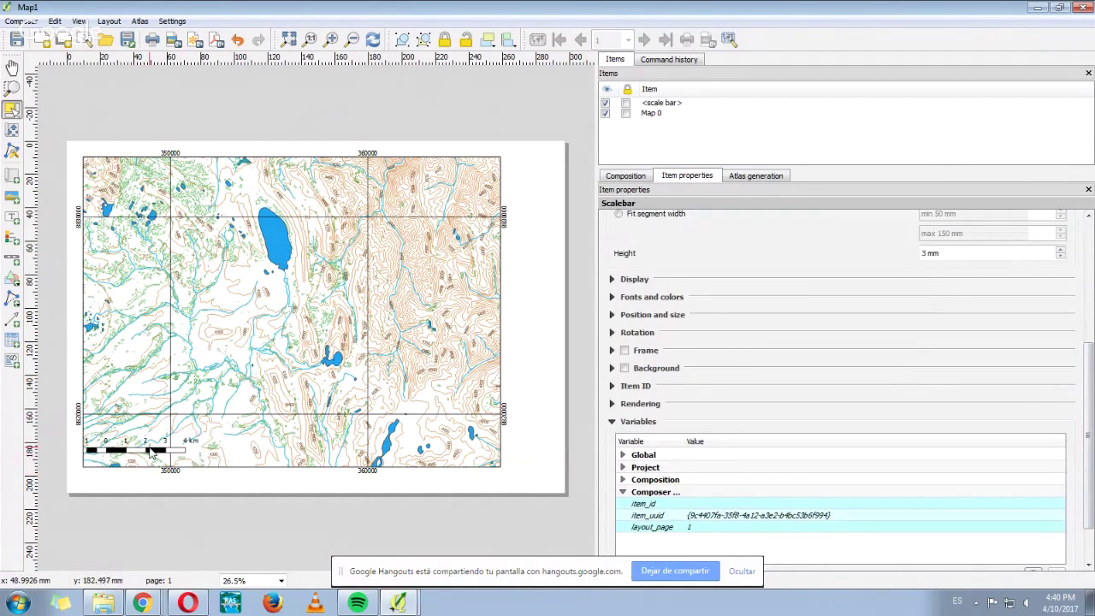
pyautogui.moveTo(164, 456); pyautogui.dragTo(148, 452)
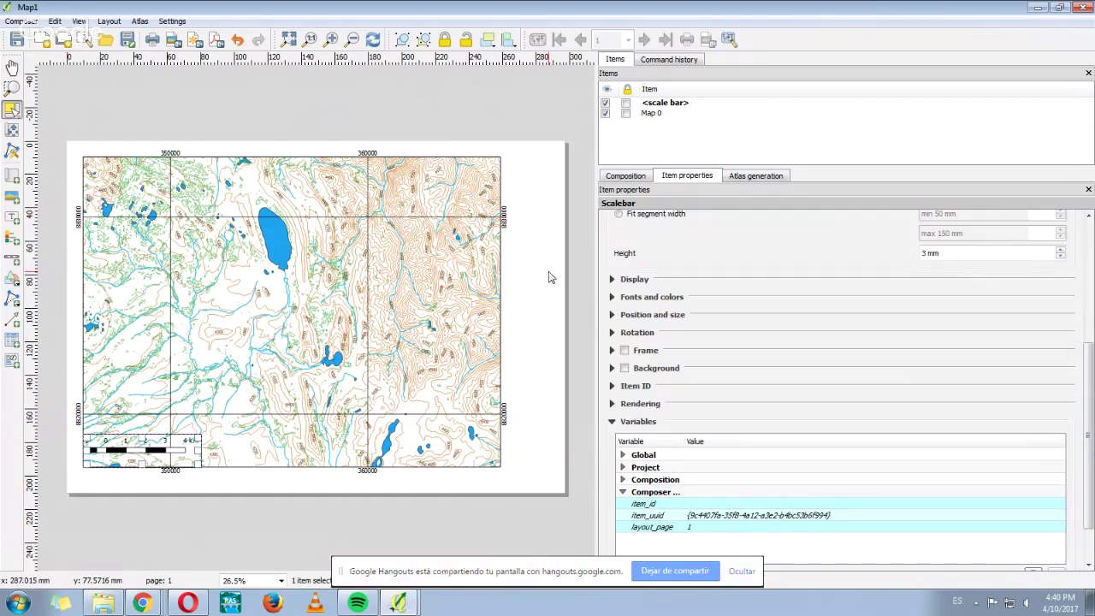
# Add a legend at the map's upper right, then switch to the main QGIS window.
pyautogui.click(13, 240)
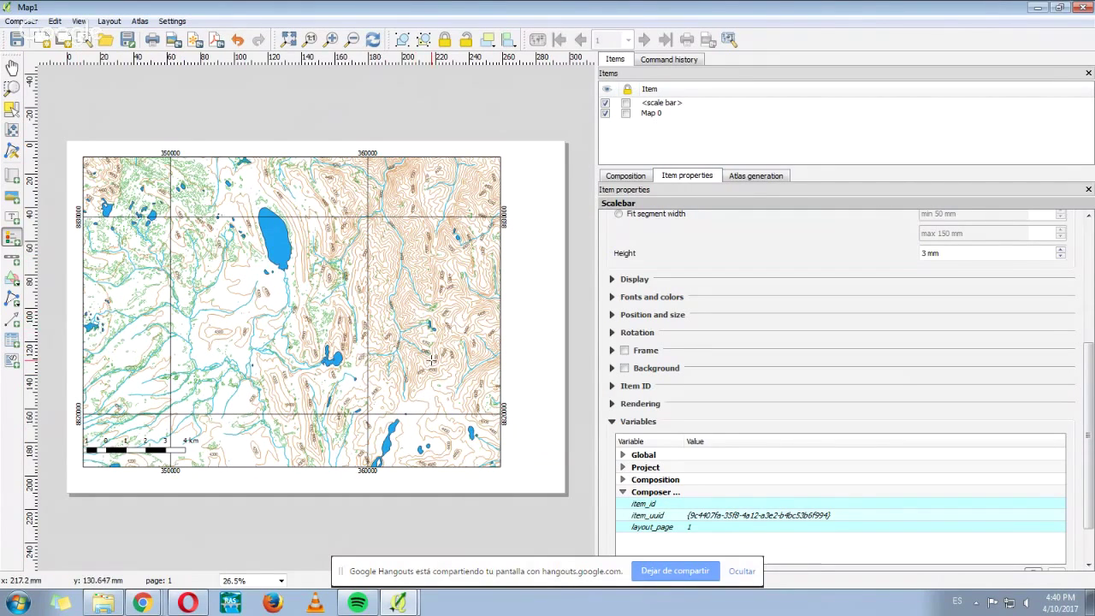
pyautogui.click(432, 359)
pyautogui.moveTo(453, 382)
pyautogui.mouseDown()
pyautogui.moveTo(454, 274)
pyautogui.moveTo(464, 284)
pyautogui.mouseUp()
pyautogui.click(575, 348)
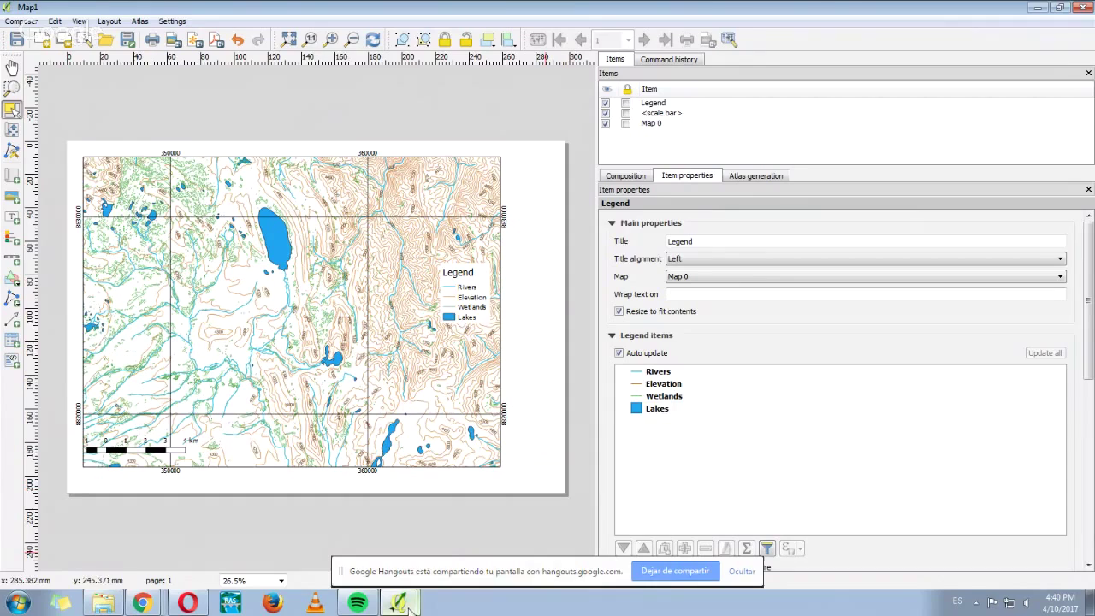
pyautogui.moveTo(398, 601)
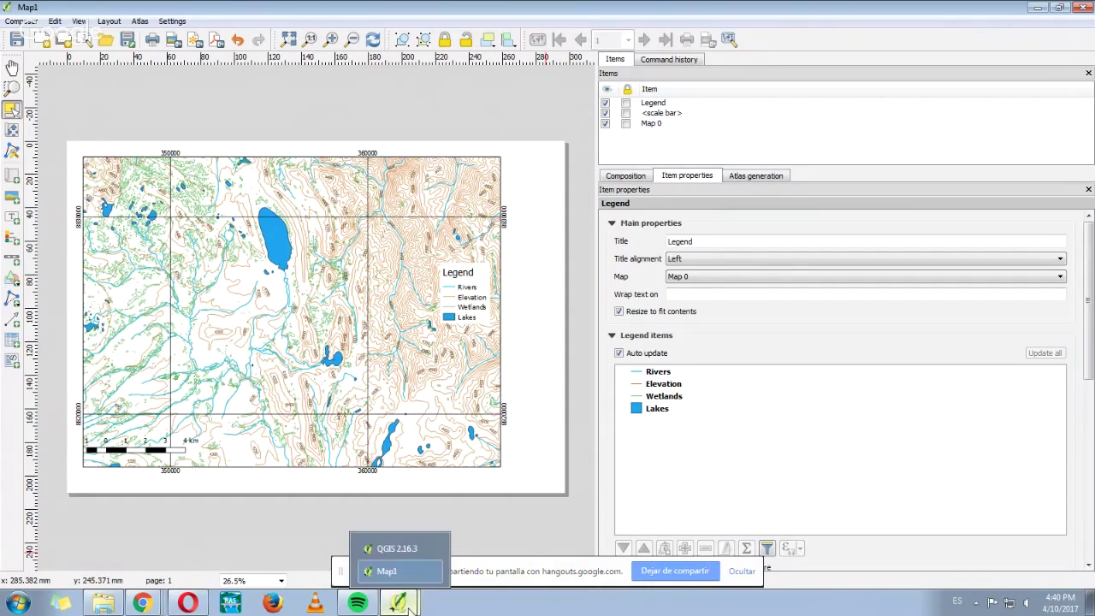
pyautogui.click(396, 548)
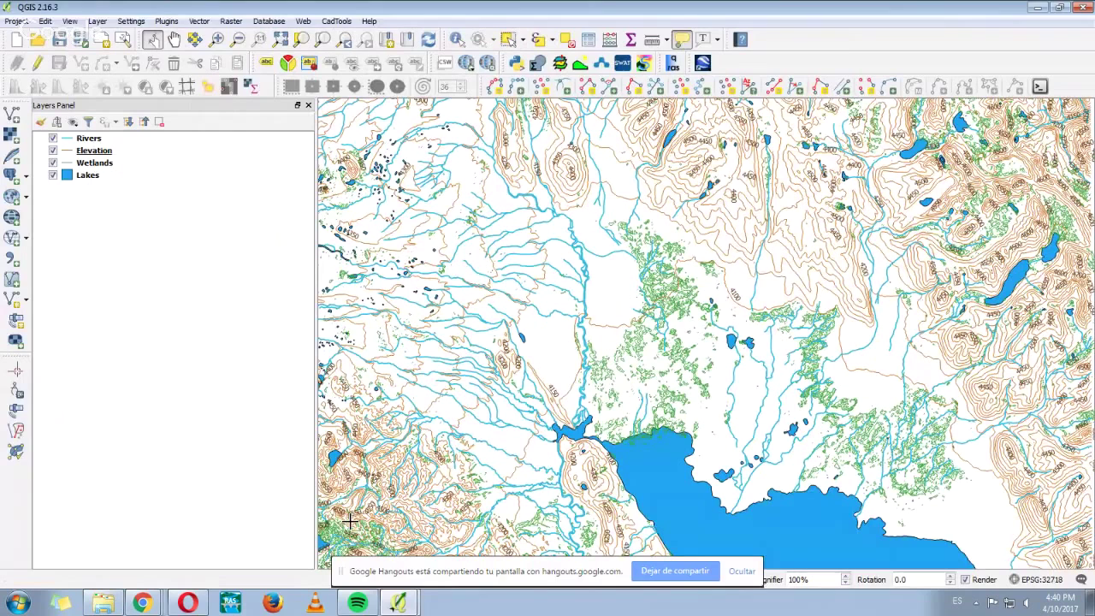
# Switch back to the Map1 composer and scroll to the legend's layer list.
pyautogui.click(398, 603)
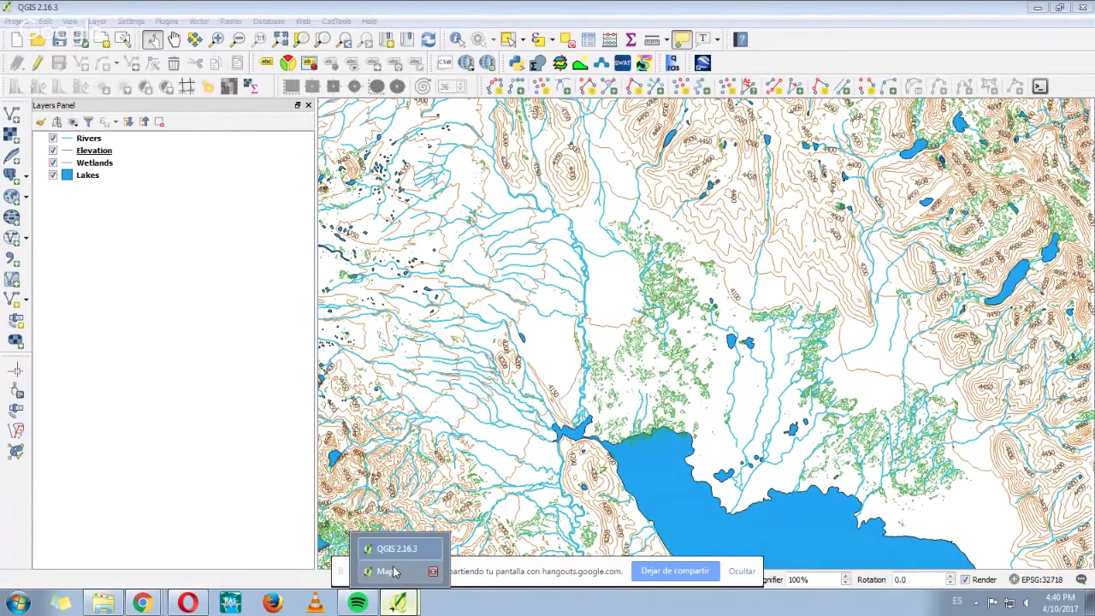
pyautogui.click(386, 571)
pyautogui.scroll(-2, 729, 360)
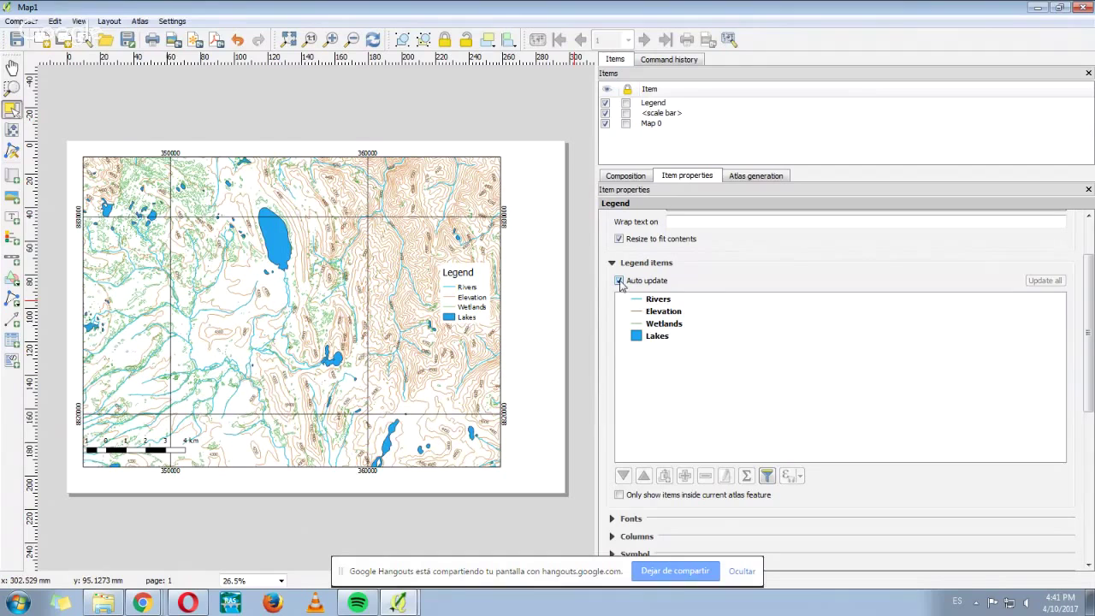
# Turn off legend auto update and remove Rivers from the legend items.
pyautogui.click(619, 280)
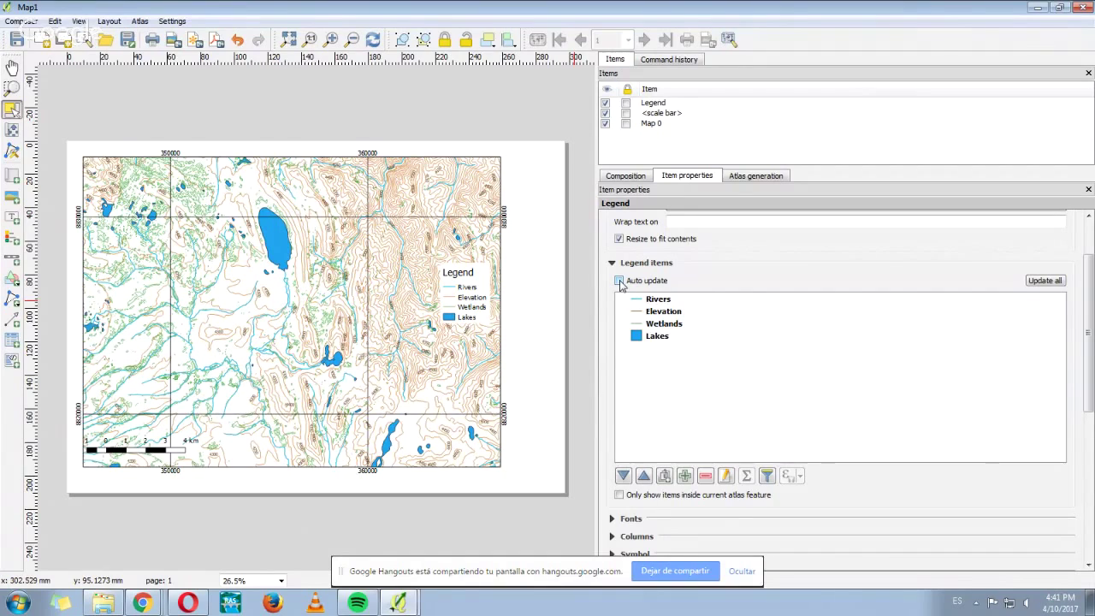
pyautogui.click(670, 301)
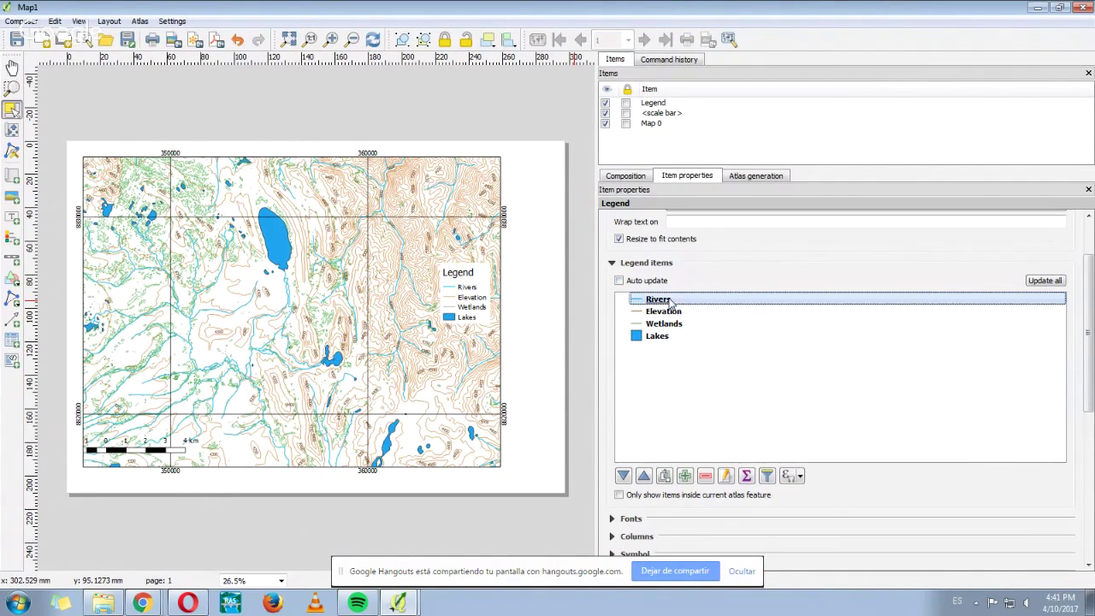
pyautogui.click(705, 477)
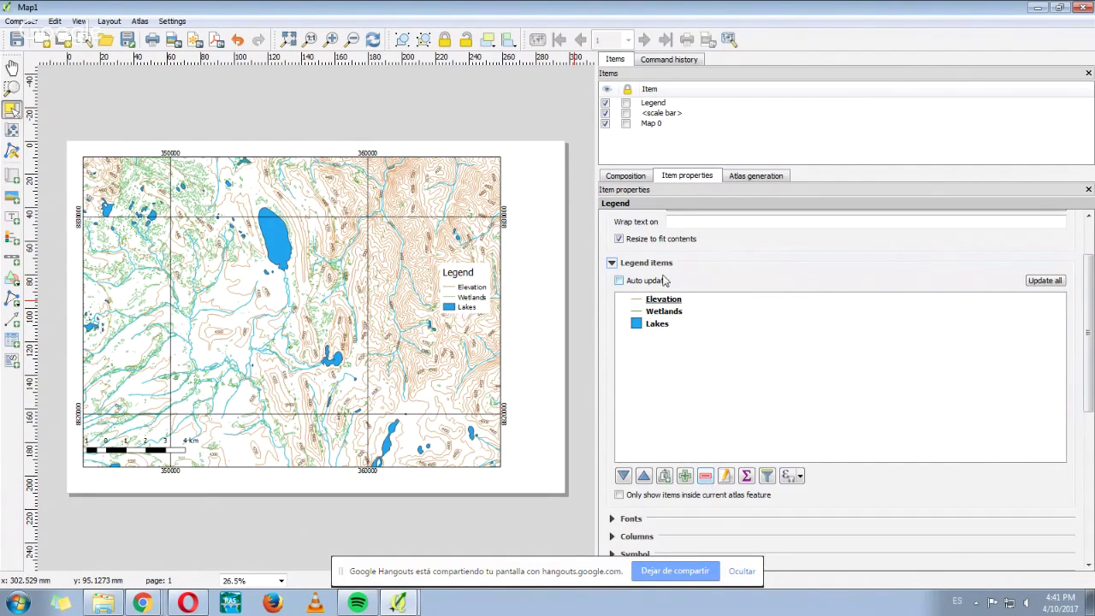
# Reposition the legend lower along the map's right side.
pyautogui.moveTo(466, 299); pyautogui.dragTo(456, 353)
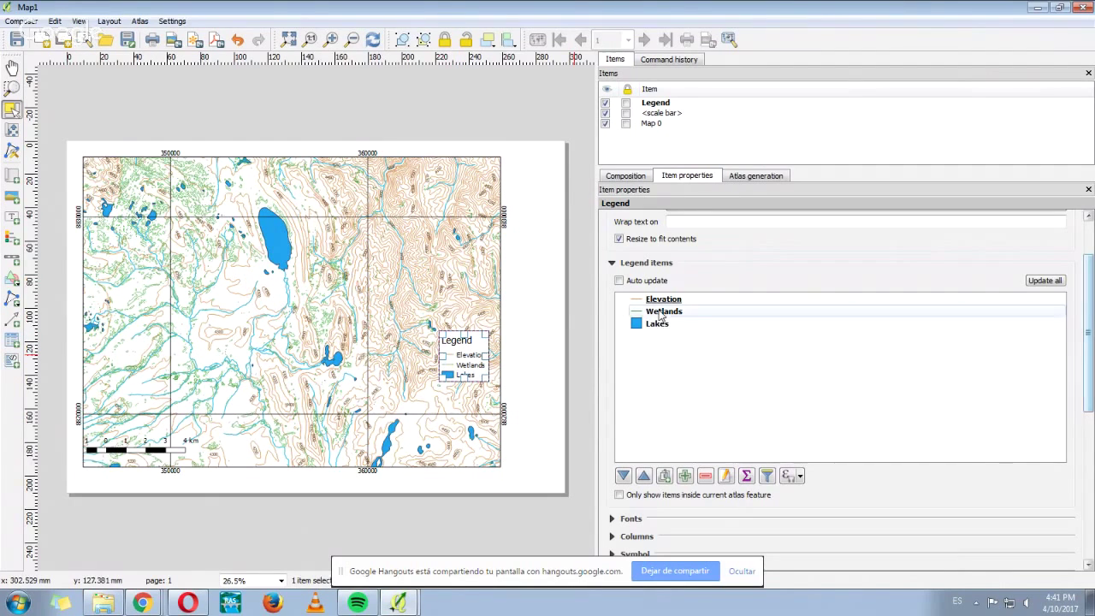
pyautogui.scroll(-5, 843, 385)
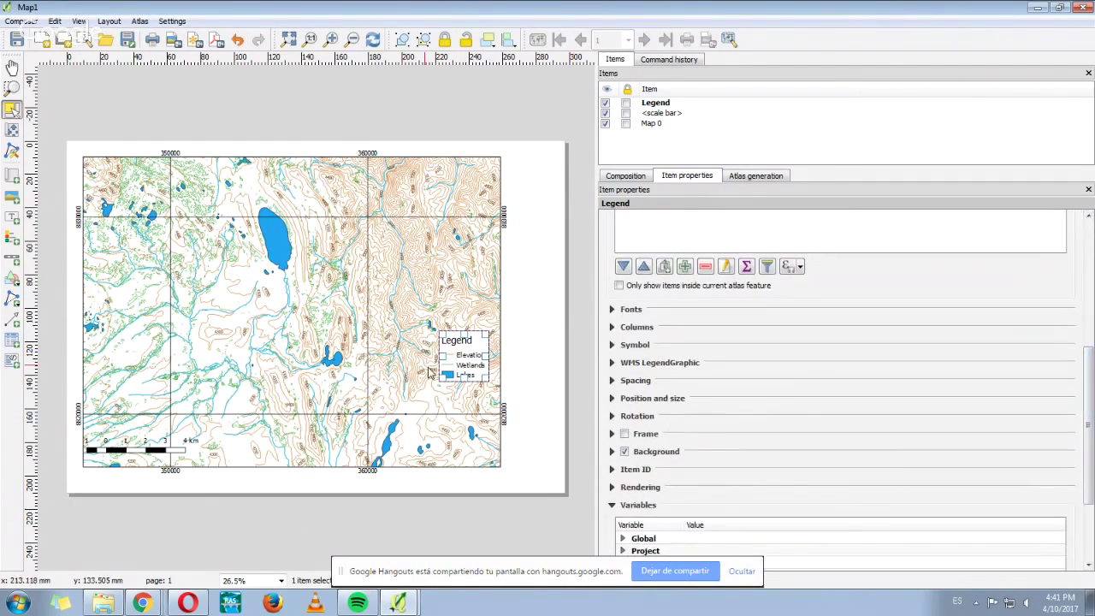
pyautogui.moveTo(1089, 418)
pyautogui.mouseDown()
pyautogui.moveTo(1091, 467)
pyautogui.moveTo(1089, 439)
pyautogui.mouseUp()
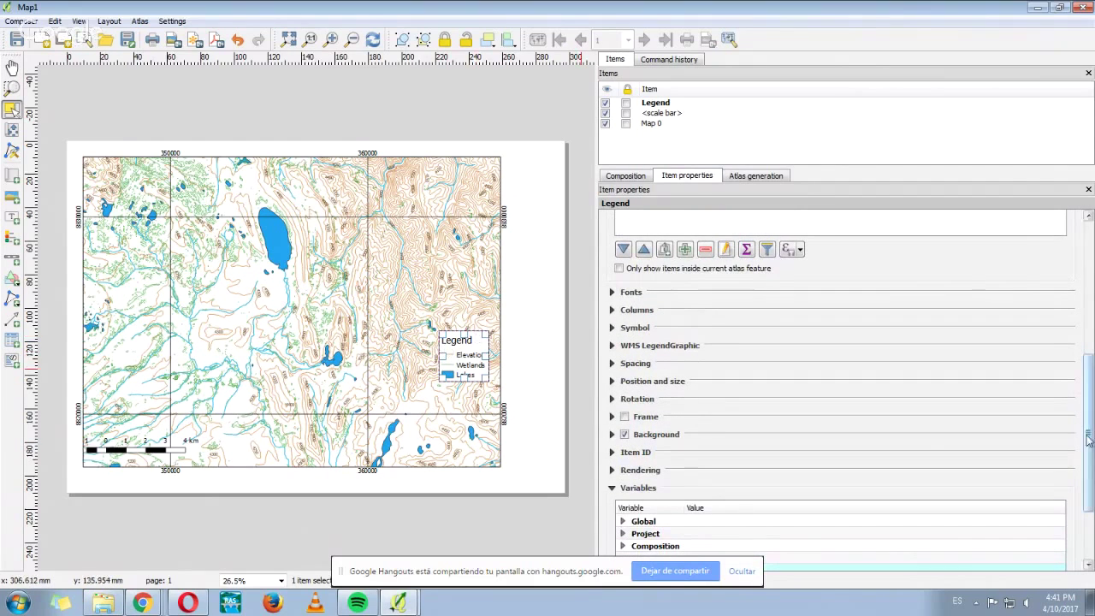
pyautogui.moveTo(466, 356); pyautogui.dragTo(459, 326)
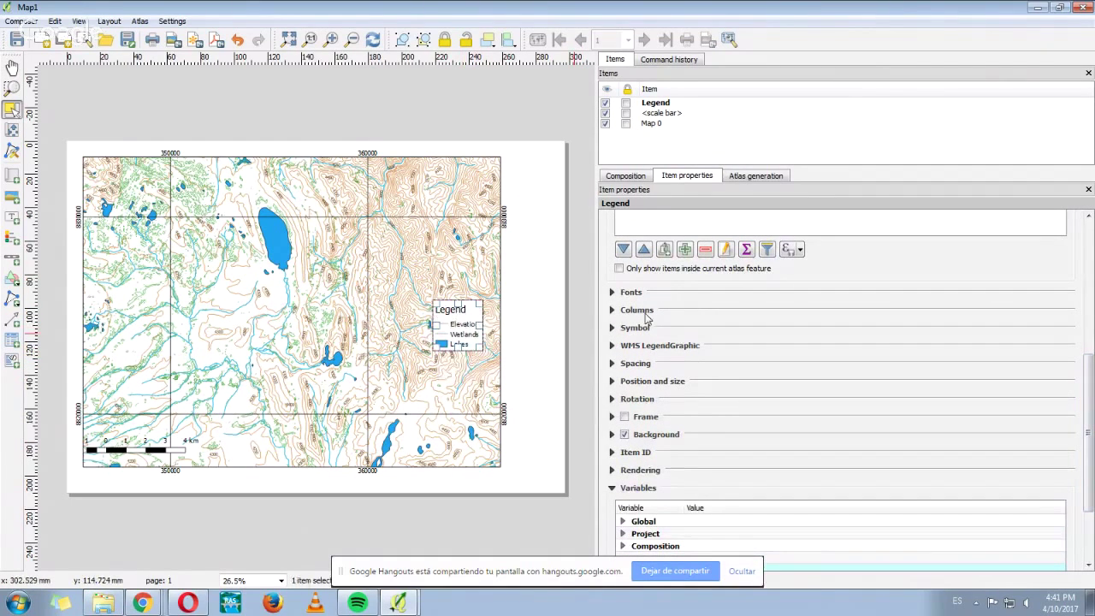
# Set the legend item font size to 18 and shift the legend up-left.
pyautogui.click(634, 293)
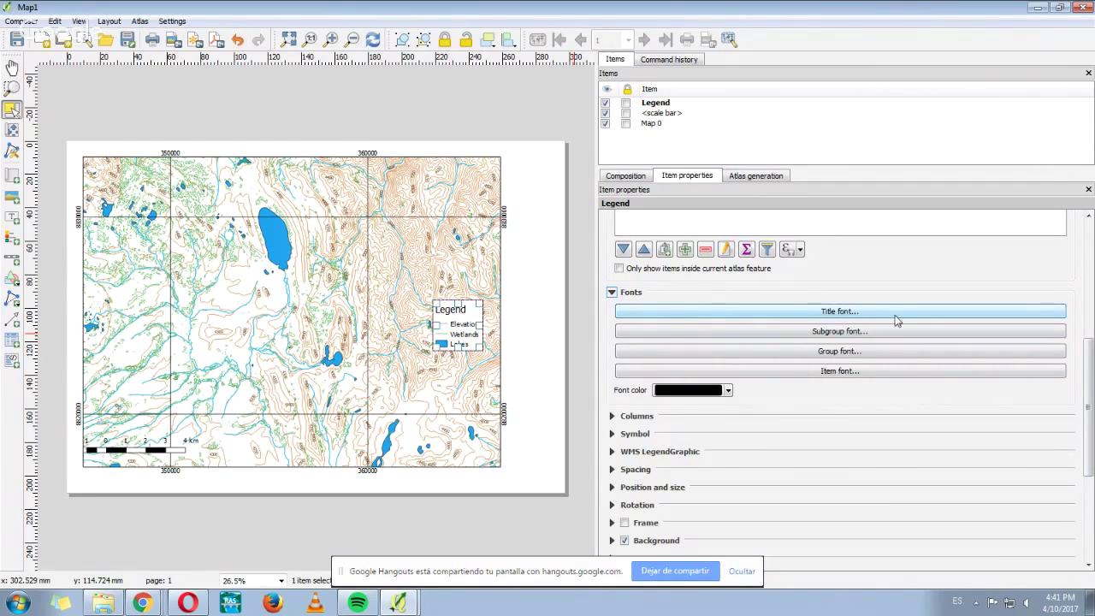
pyautogui.click(824, 370)
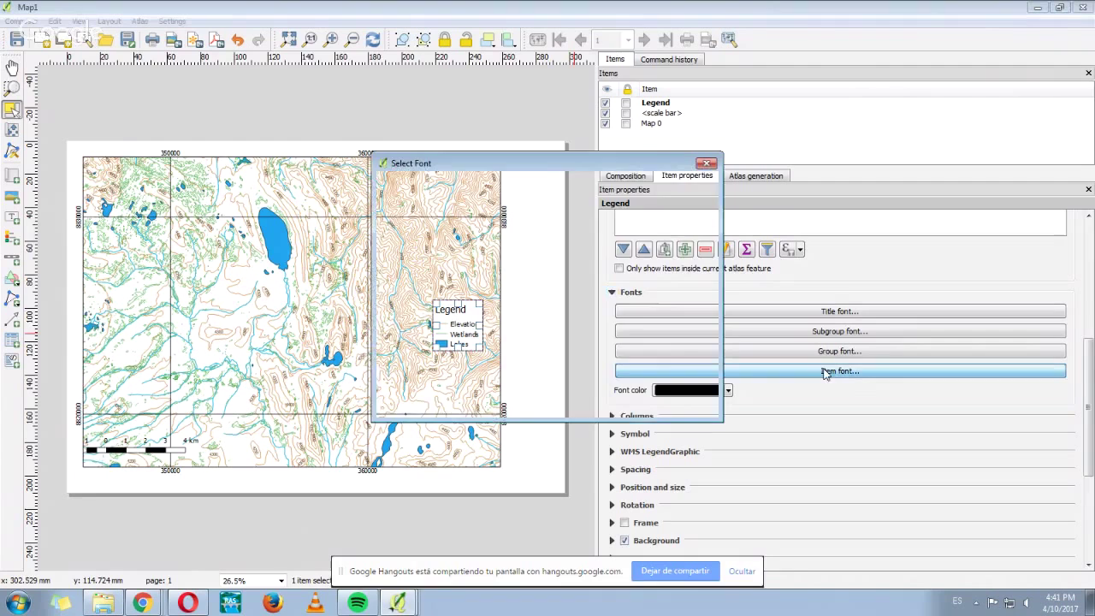
pyautogui.moveTo(654, 166); pyautogui.dragTo(812, 146)
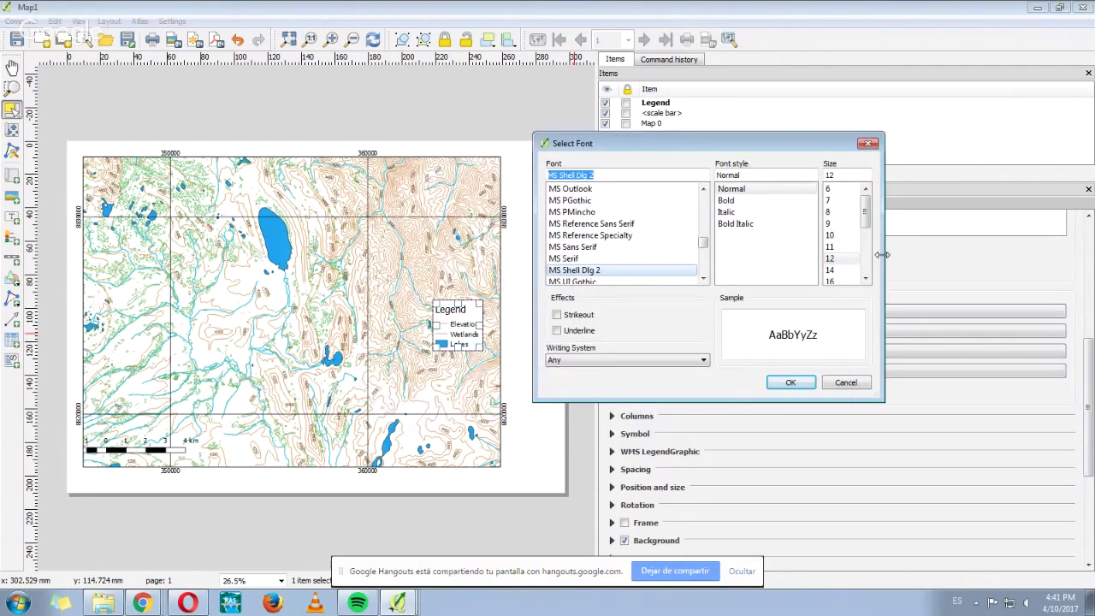
pyautogui.scroll(-3, 842, 248)
pyautogui.click(830, 223)
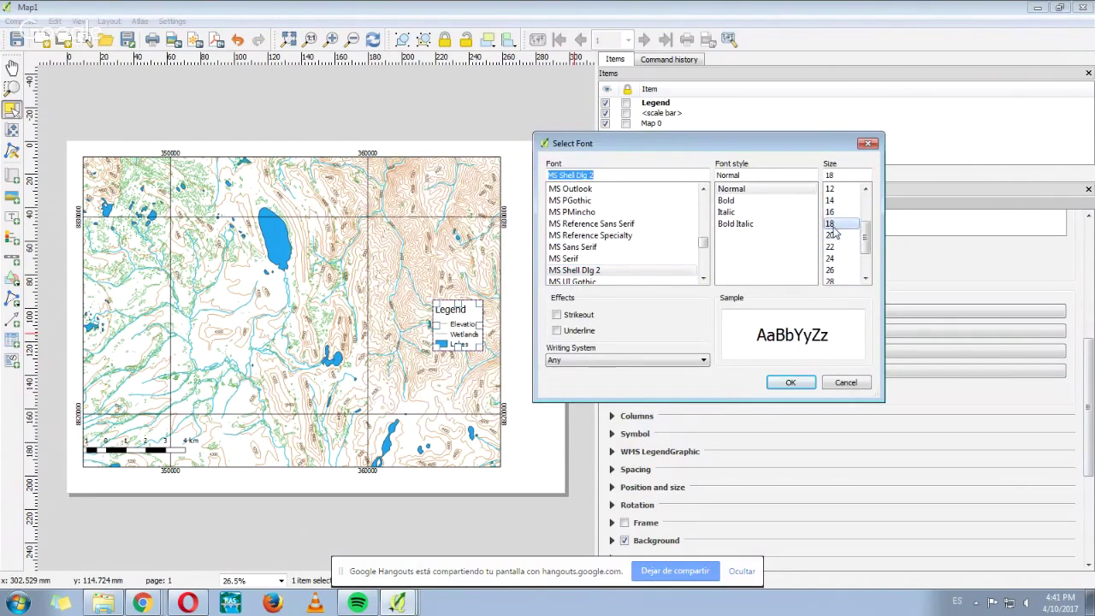
pyautogui.click(791, 382)
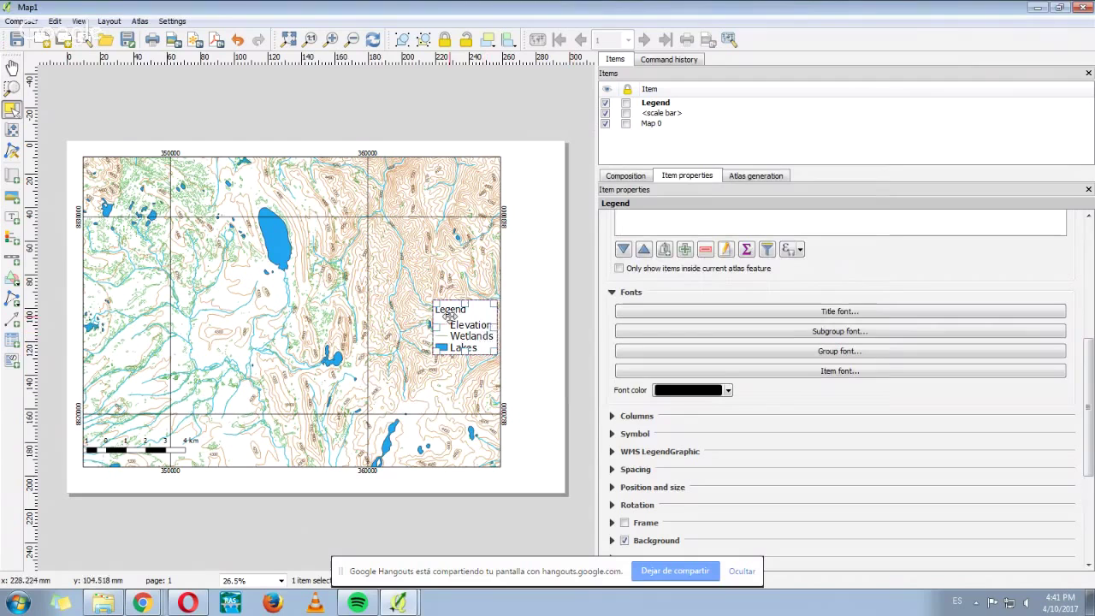
pyautogui.moveTo(450, 315); pyautogui.dragTo(426, 299)
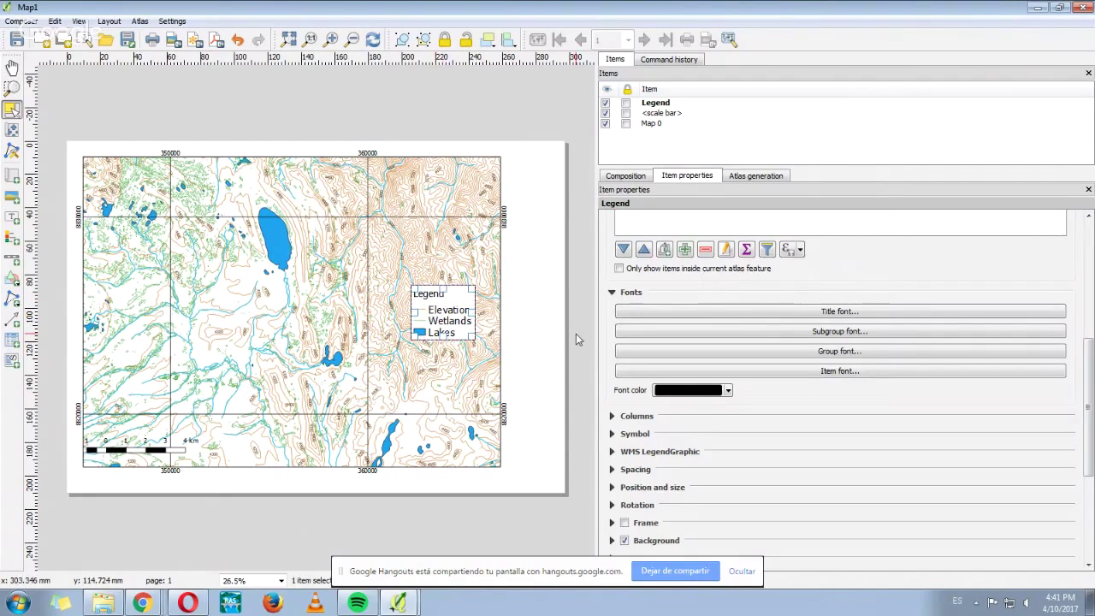
# Set the legend title font size to 22 and move the legend to the map's top-right corner.
pyautogui.click(804, 316)
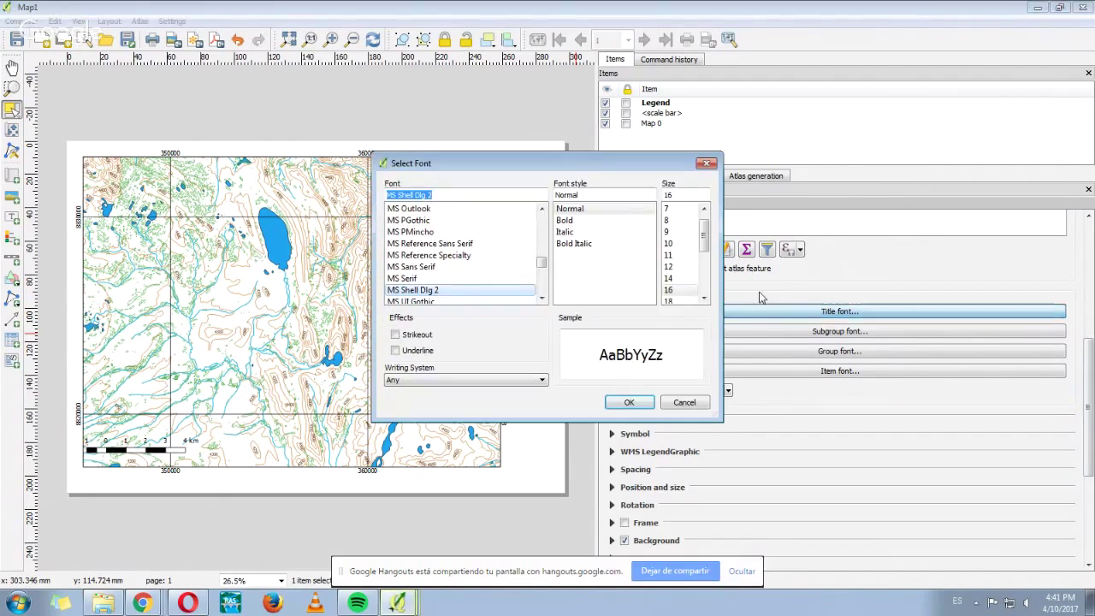
pyautogui.scroll(-2, 705, 261)
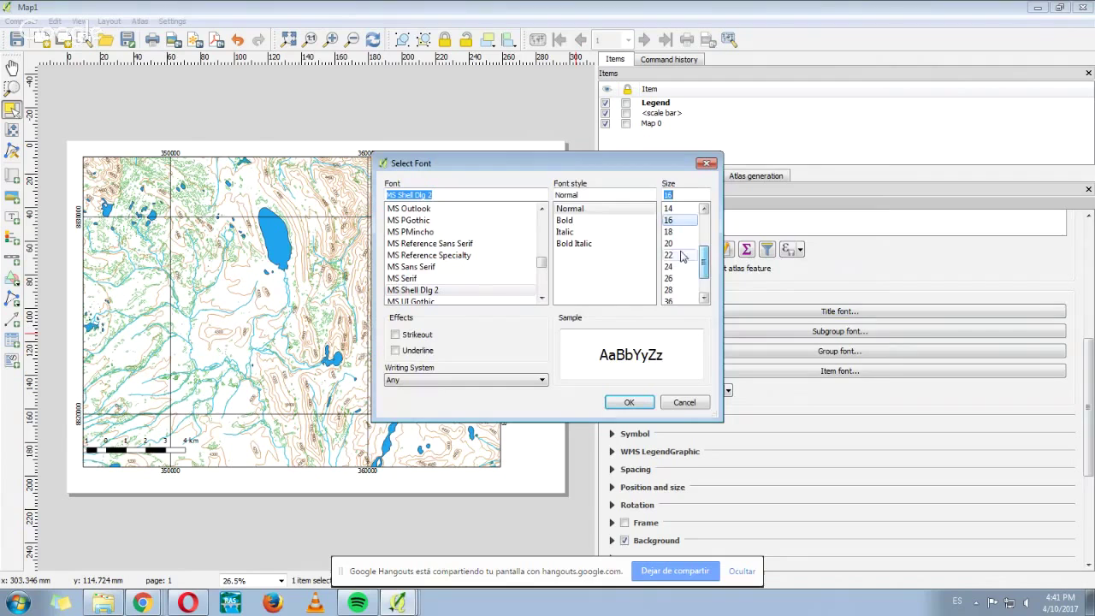
pyautogui.click(676, 256)
pyautogui.click(649, 407)
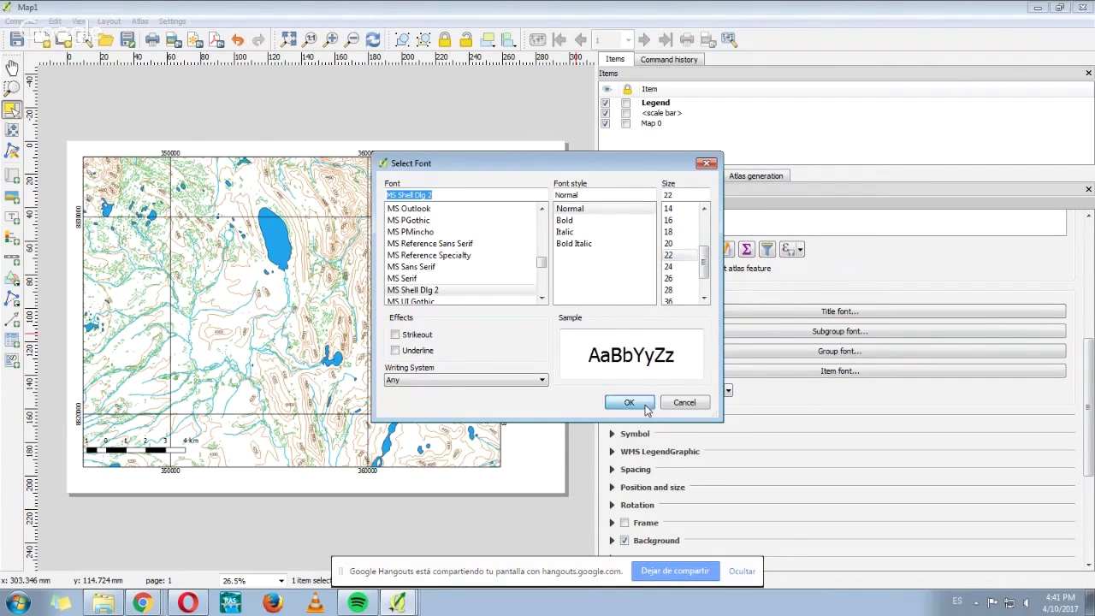
pyautogui.moveTo(432, 317); pyautogui.dragTo(459, 190)
pyautogui.click(538, 219)
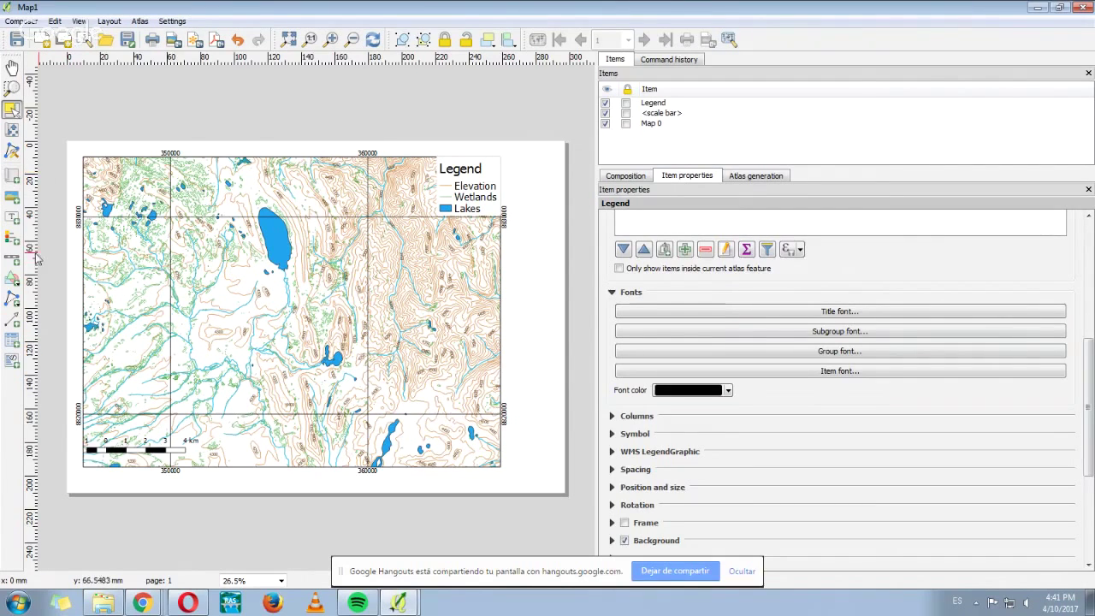
# Draw a picture frame at the map's top-left and load Norte.svg as the north arrow.
pyautogui.click(12, 198)
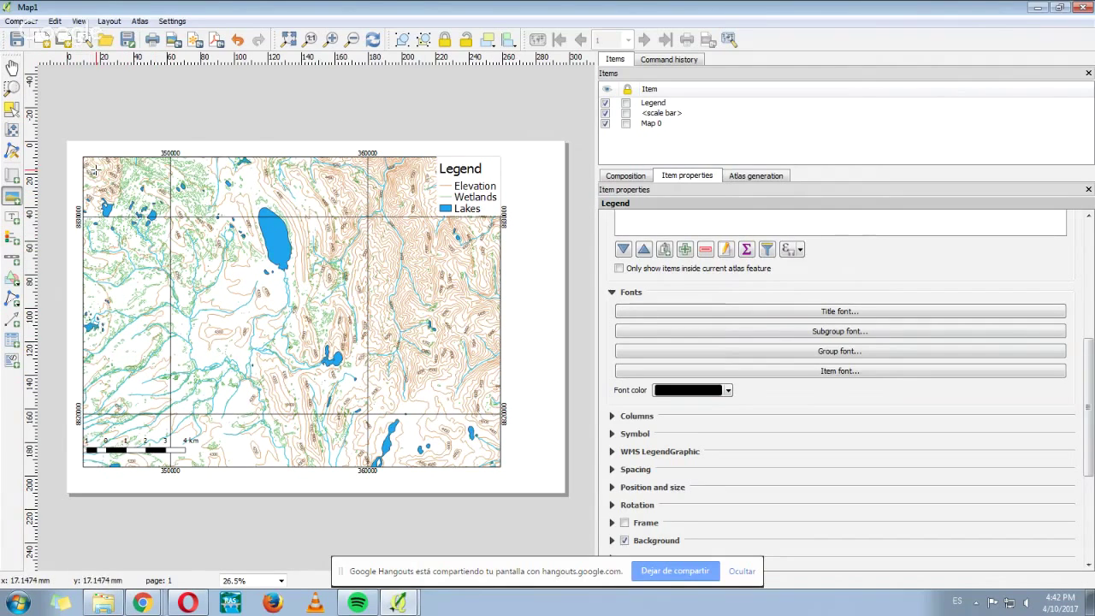
pyautogui.moveTo(97, 169); pyautogui.dragTo(158, 240)
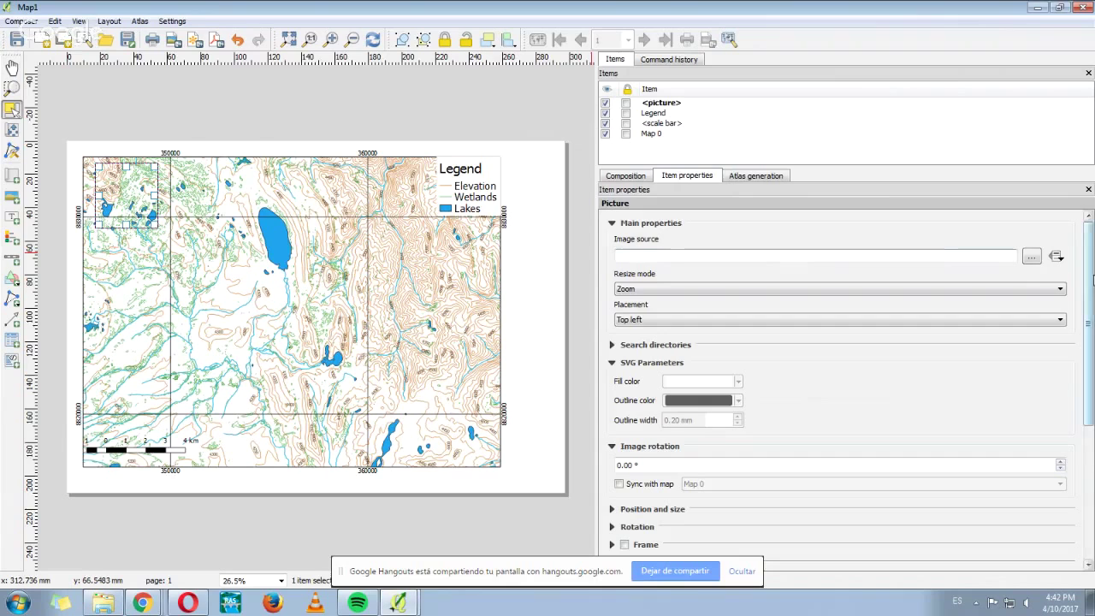
pyautogui.click(1031, 257)
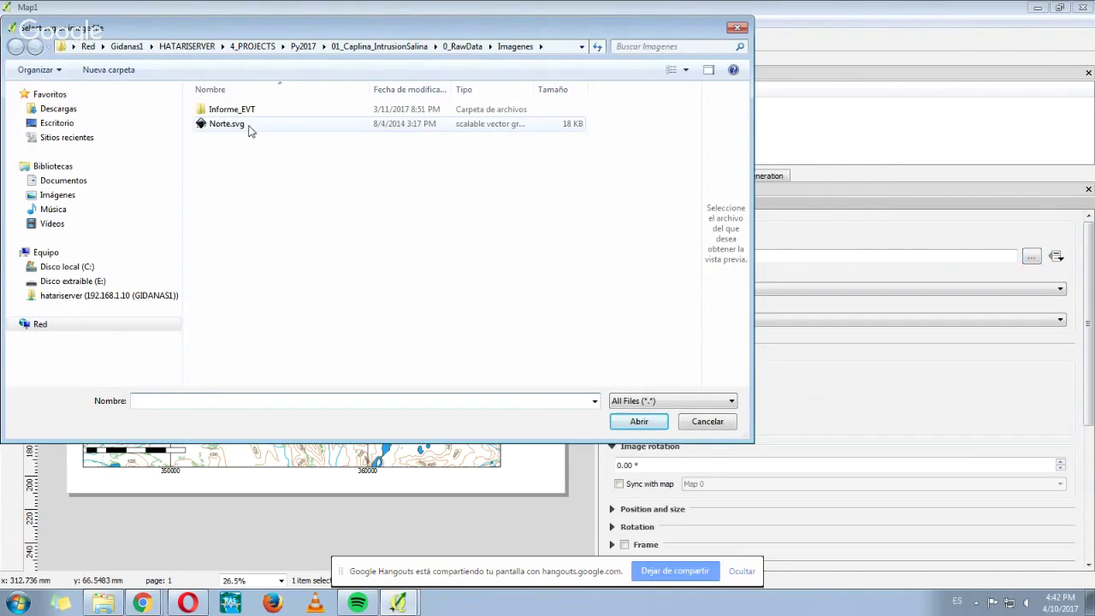
pyautogui.click(233, 129)
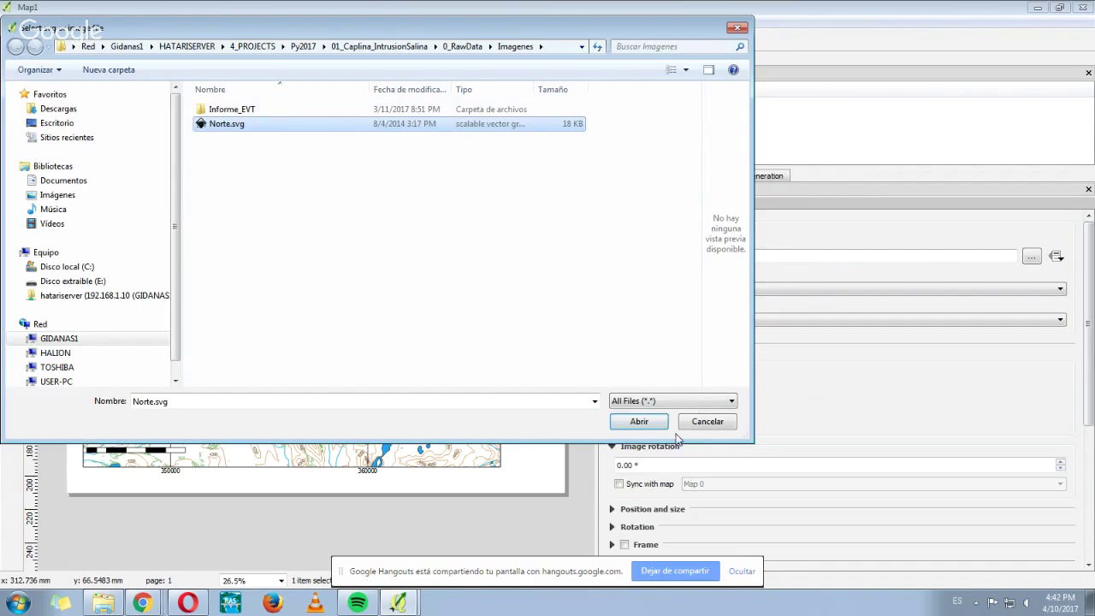
pyautogui.click(642, 422)
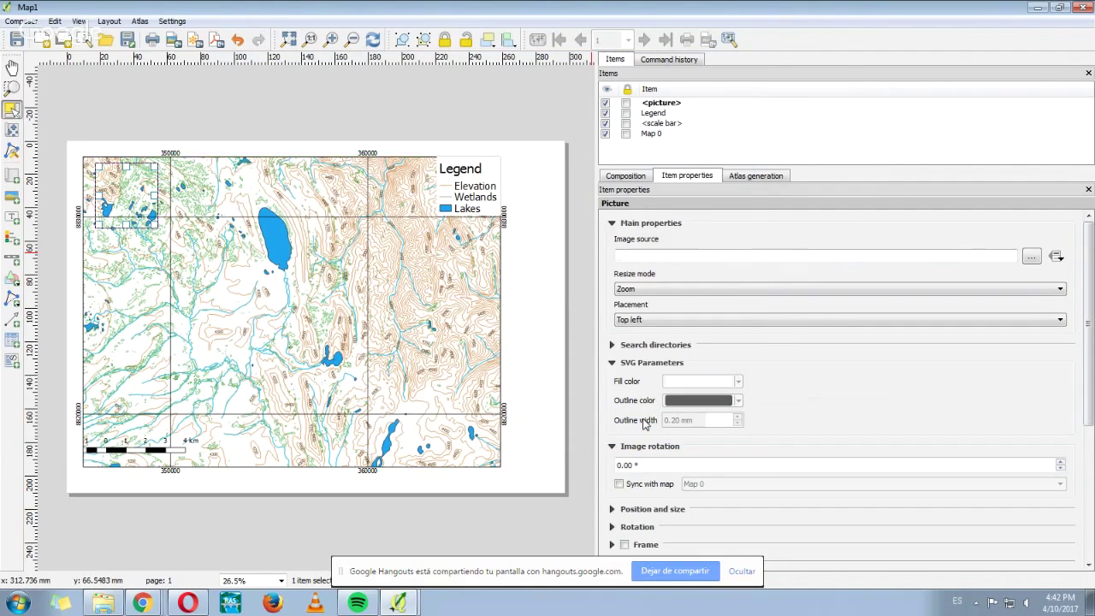
pyautogui.click(227, 113)
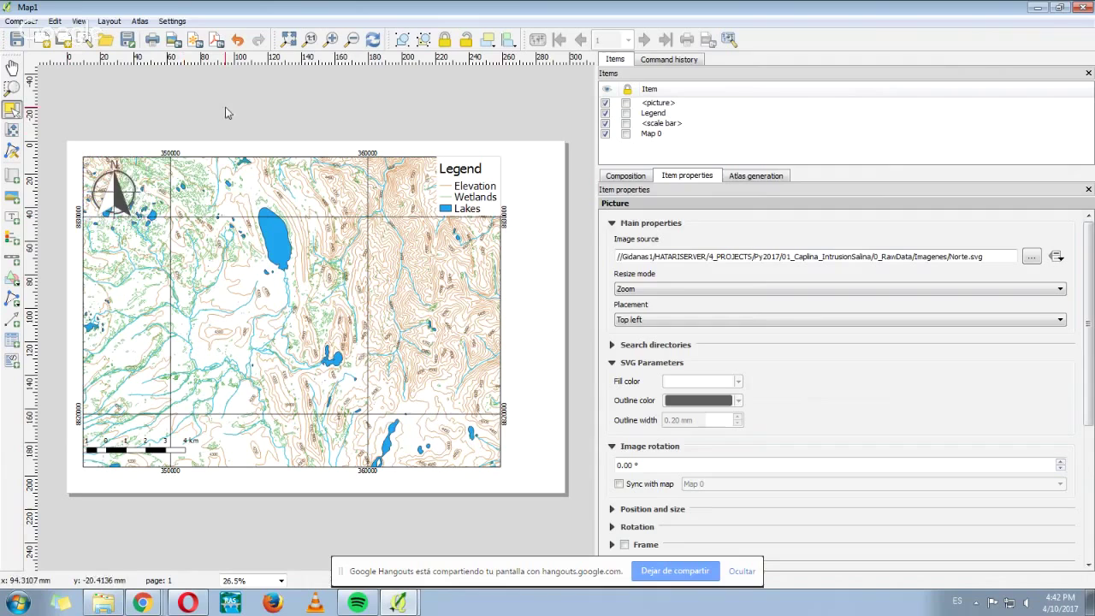
# Turn on a white background for the north arrow picture.
pyautogui.click(127, 193)
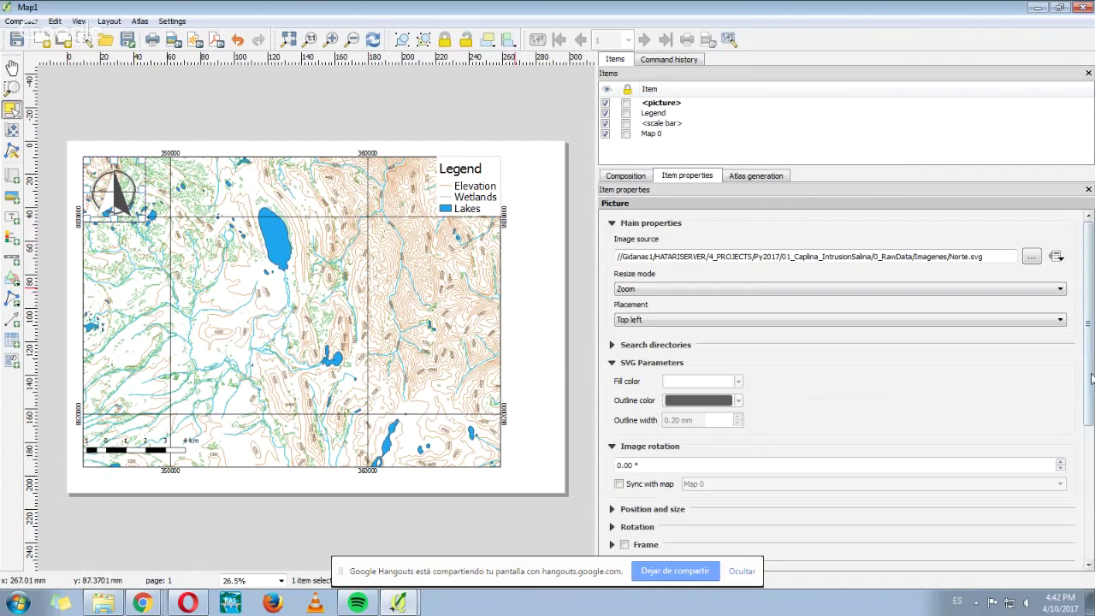
pyautogui.moveTo(1090, 379); pyautogui.dragTo(1083, 443)
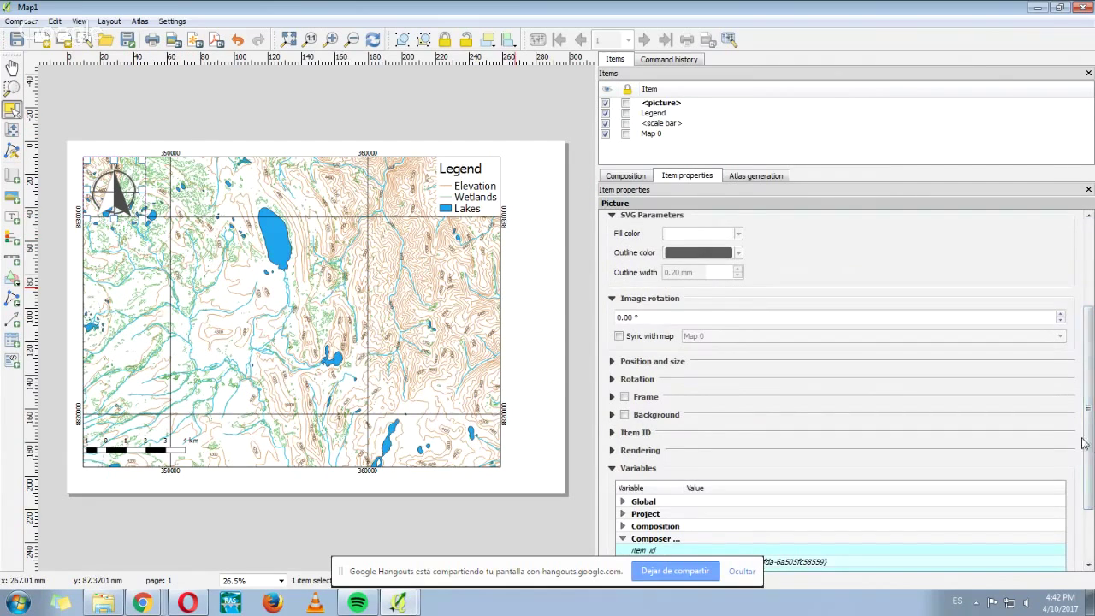
pyautogui.scroll(-1, 855, 410)
pyautogui.click(612, 380)
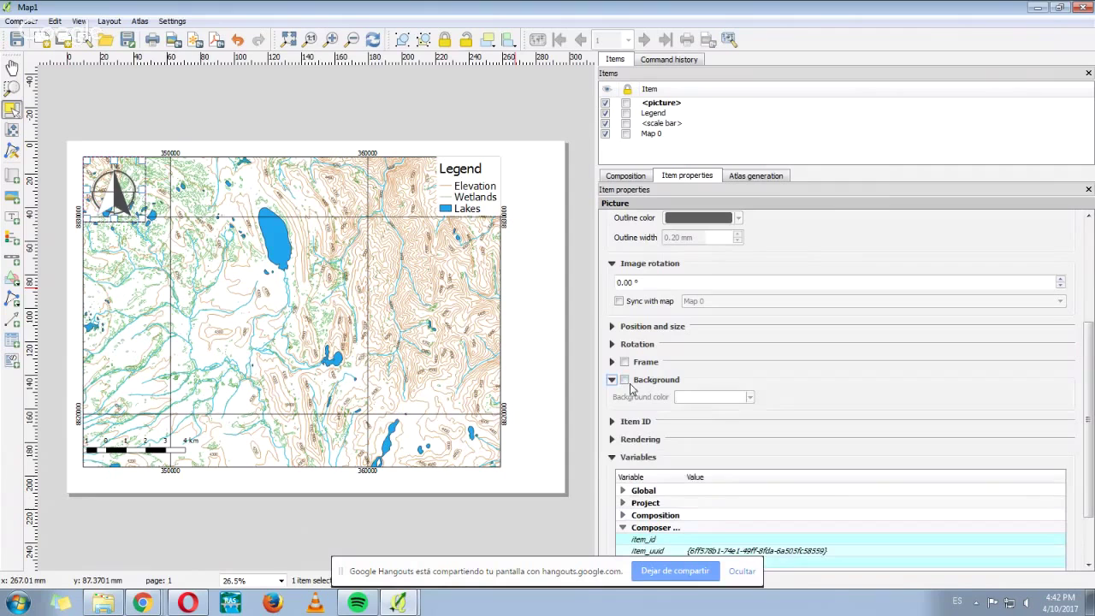
pyautogui.click(625, 379)
pyautogui.click(217, 147)
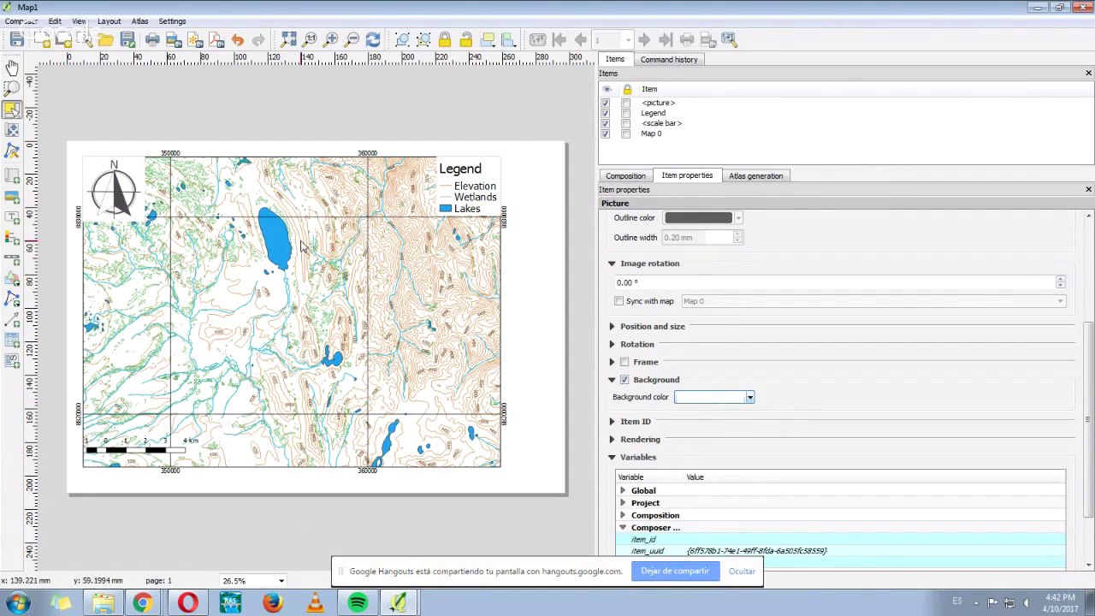
# Shrink the north arrow picture by dragging its corner handle inward.
pyautogui.click(129, 214)
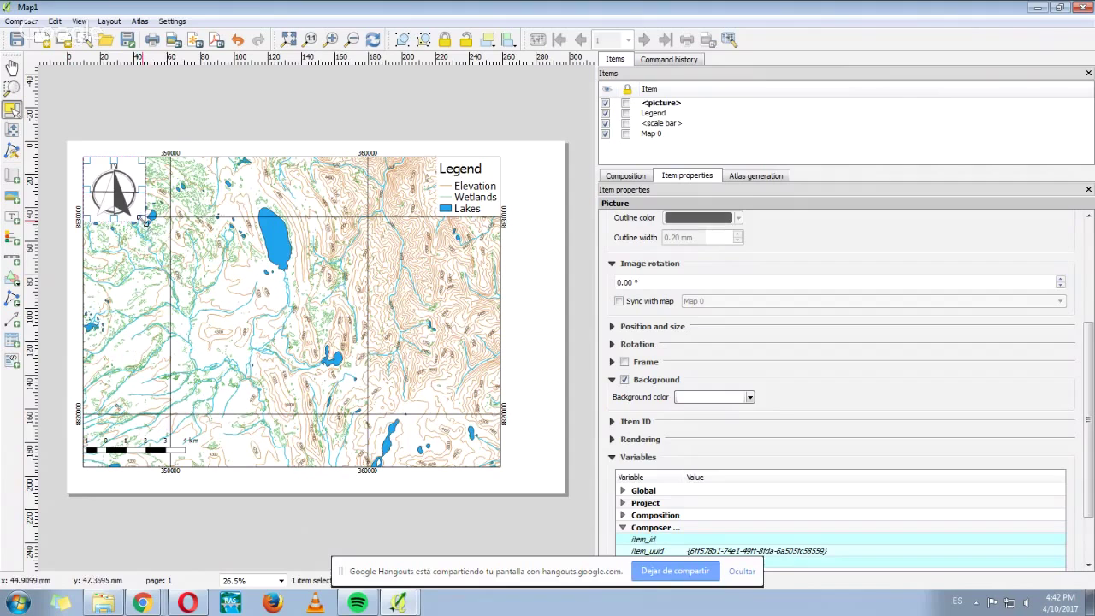
pyautogui.moveTo(142, 219); pyautogui.dragTo(127, 203)
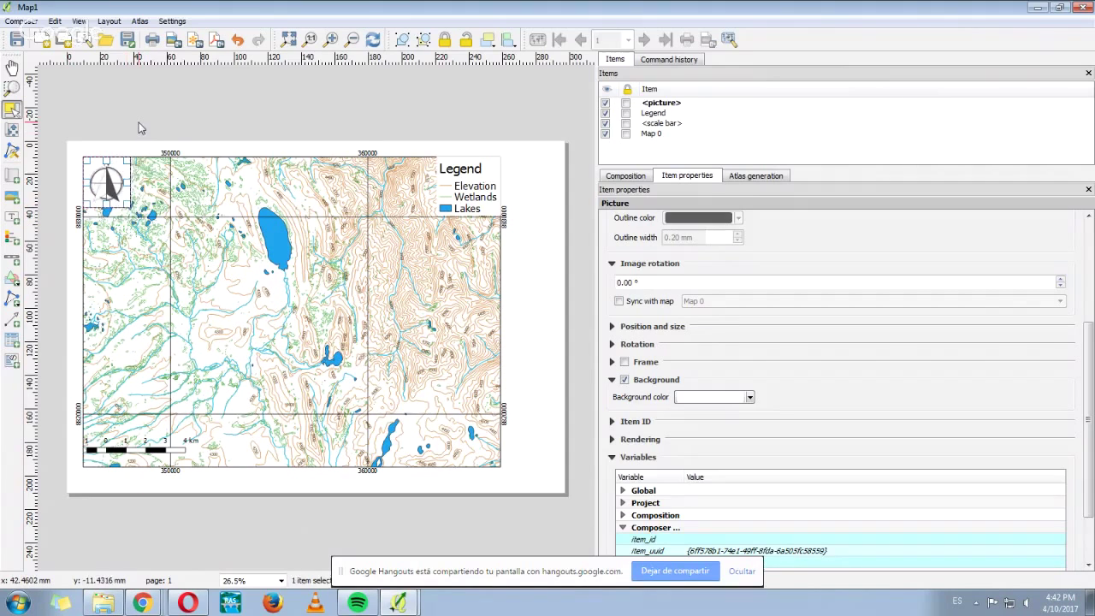
pyautogui.click(141, 128)
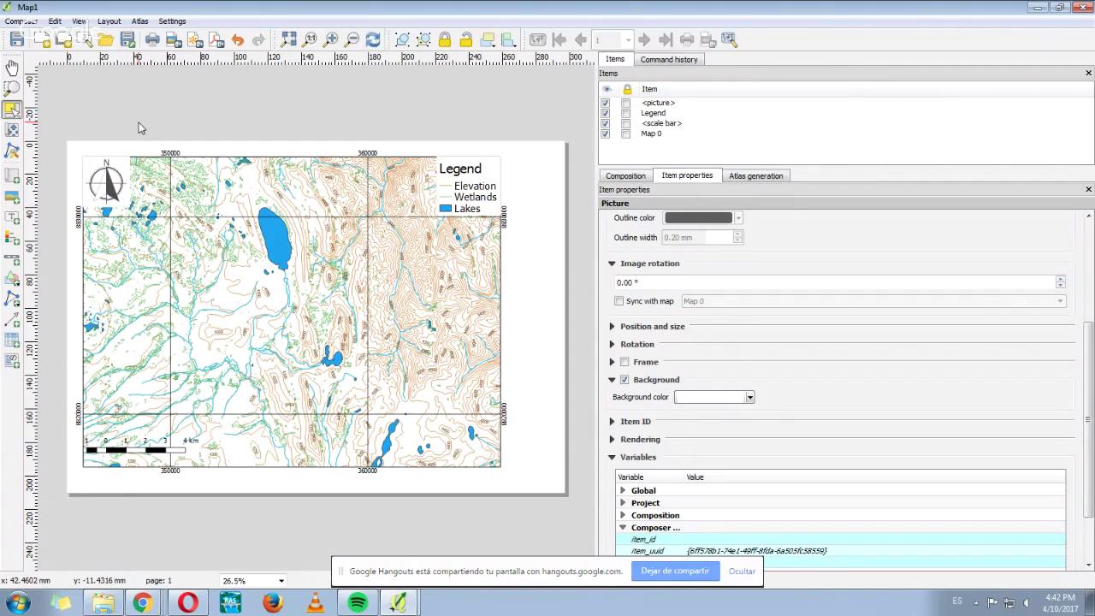
# Place a new label on the map, replace its QGIS text with 'Map number 1', and enlarge its box.
pyautogui.click(12, 219)
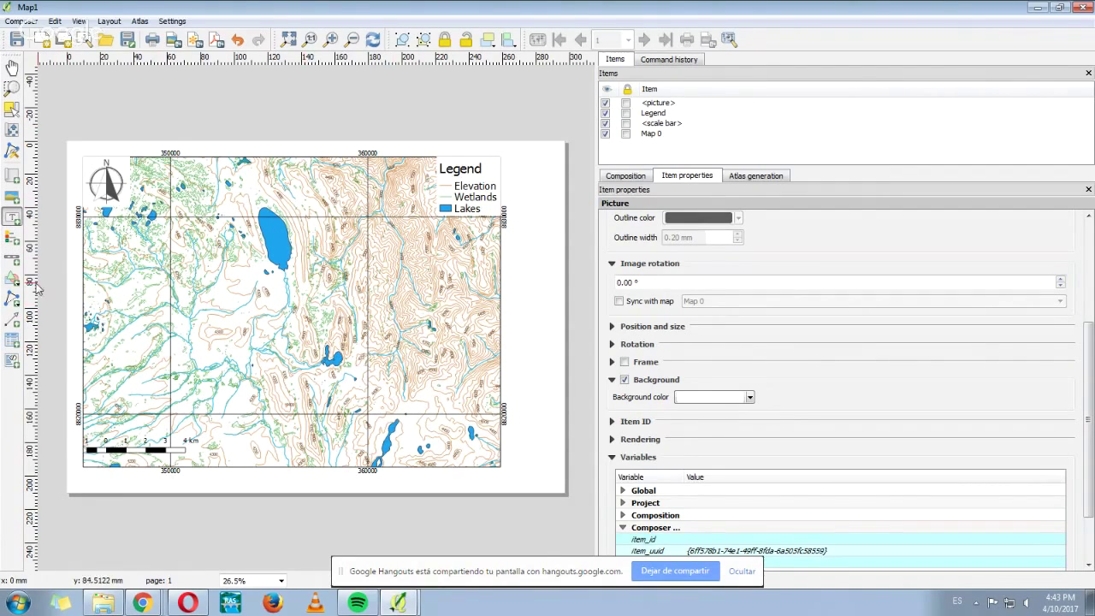
pyautogui.click(387, 379)
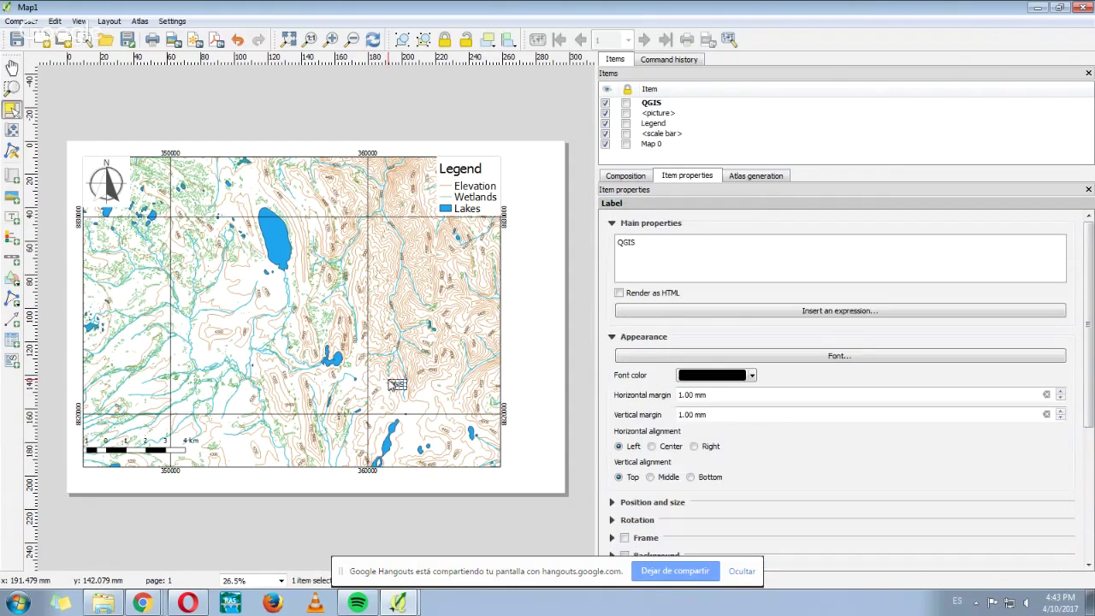
pyautogui.doubleClick(633, 242)
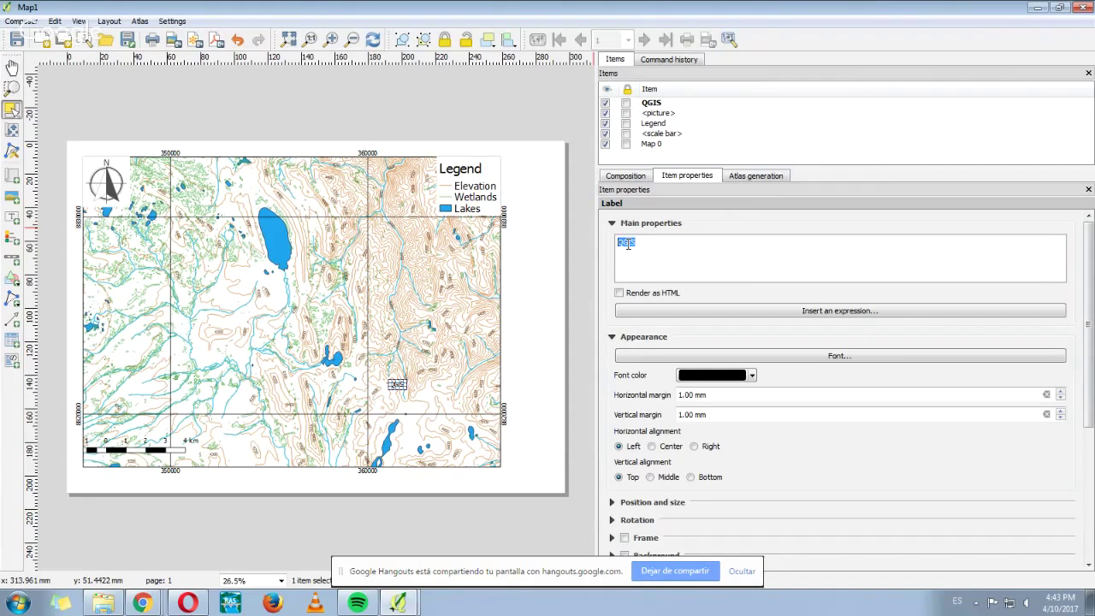
pyautogui.write('Map number 1')
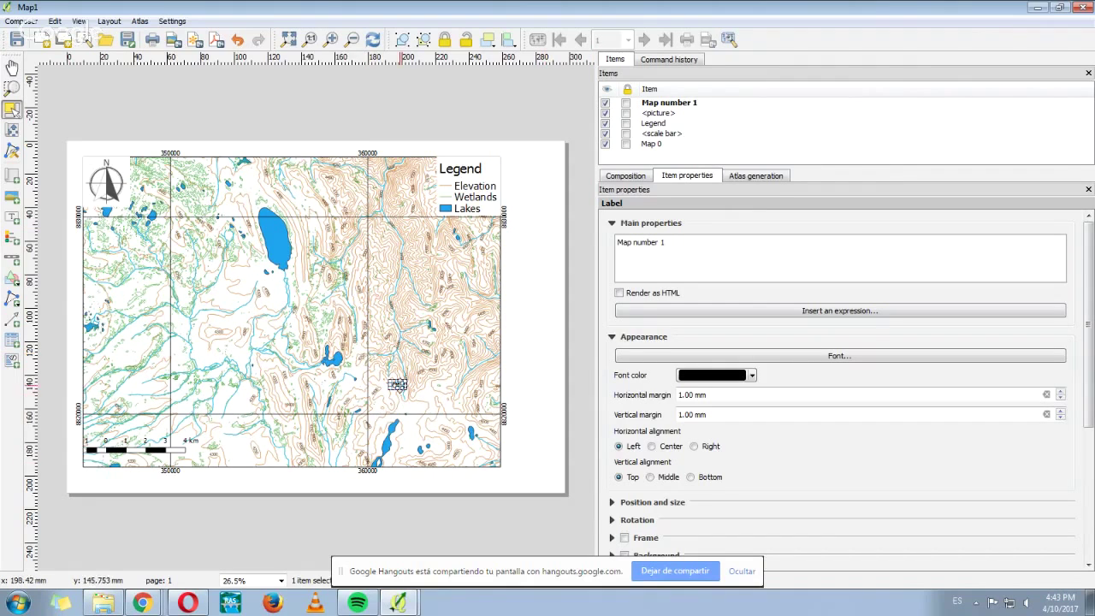
pyautogui.moveTo(407, 390); pyautogui.dragTo(447, 404)
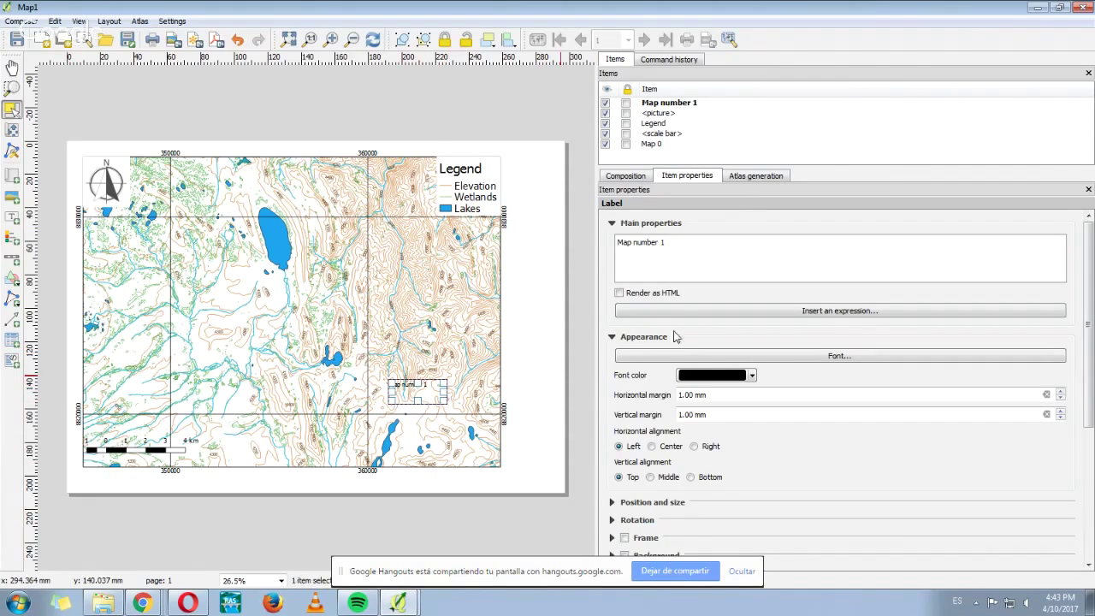
pyautogui.moveTo(1089, 312); pyautogui.dragTo(1088, 374)
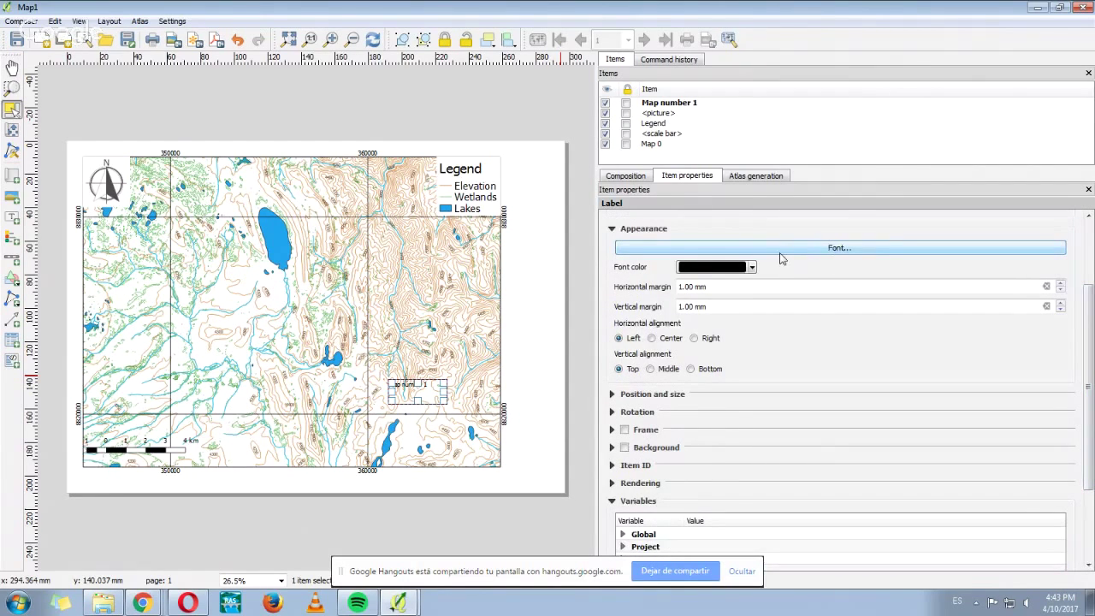
# Set the label font size to 36 and widen the box to fit the text.
pyautogui.click(862, 249)
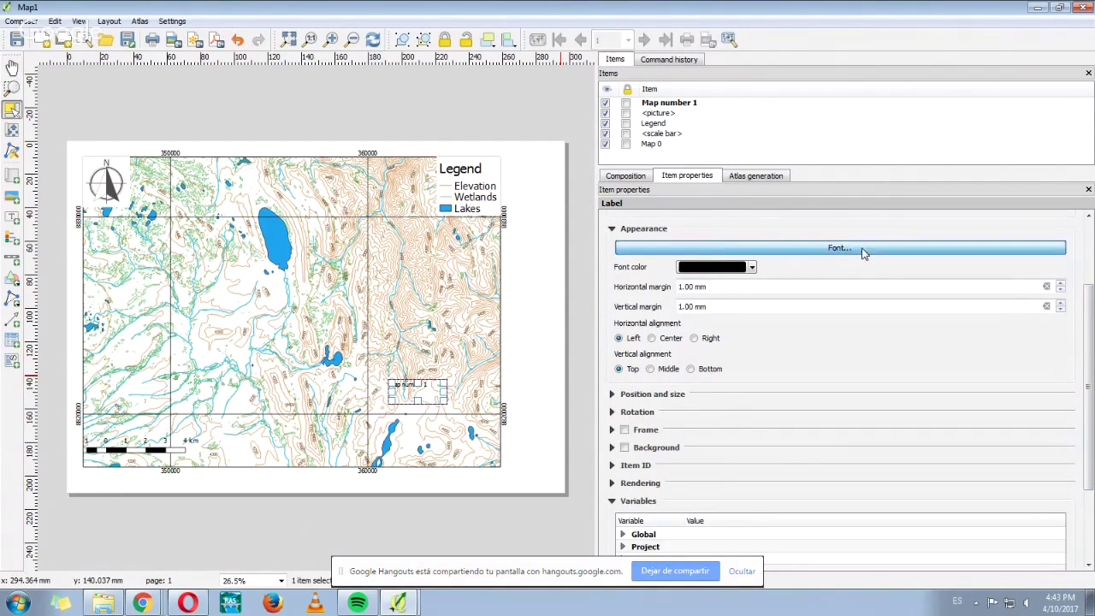
pyautogui.scroll(-3, 685, 252)
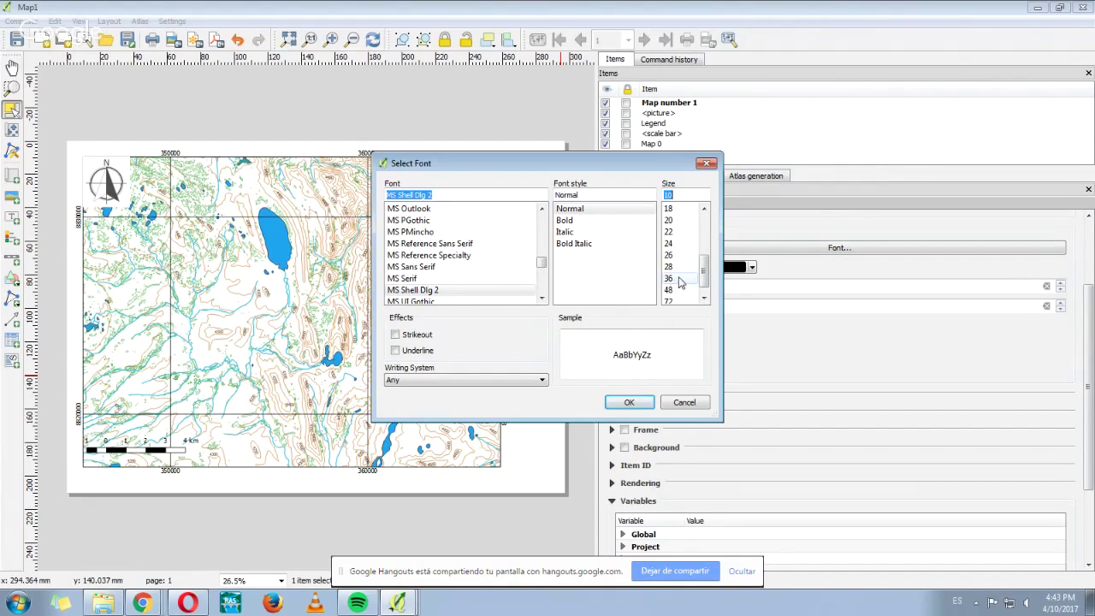
pyautogui.click(683, 281)
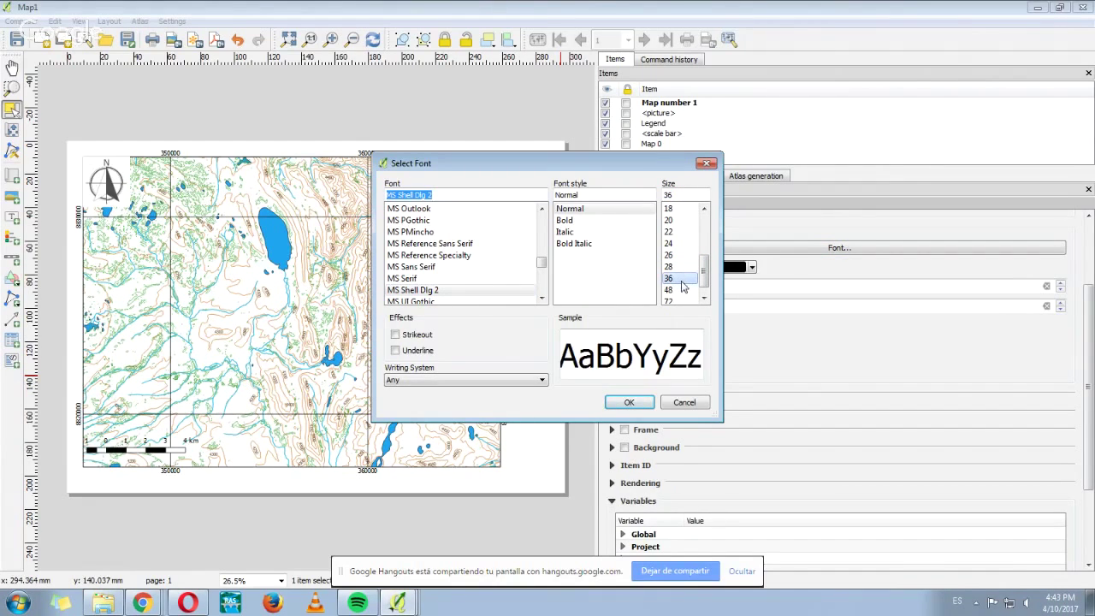
pyautogui.click(634, 405)
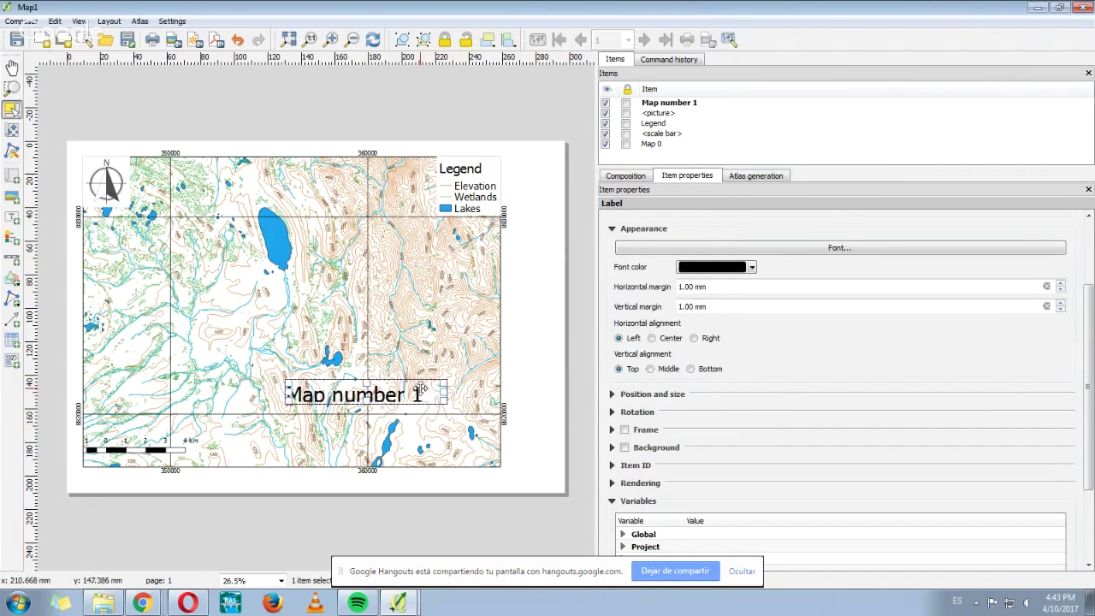
pyautogui.moveTo(446, 408)
pyautogui.mouseDown()
pyautogui.moveTo(465, 420)
pyautogui.moveTo(430, 412)
pyautogui.mouseUp()
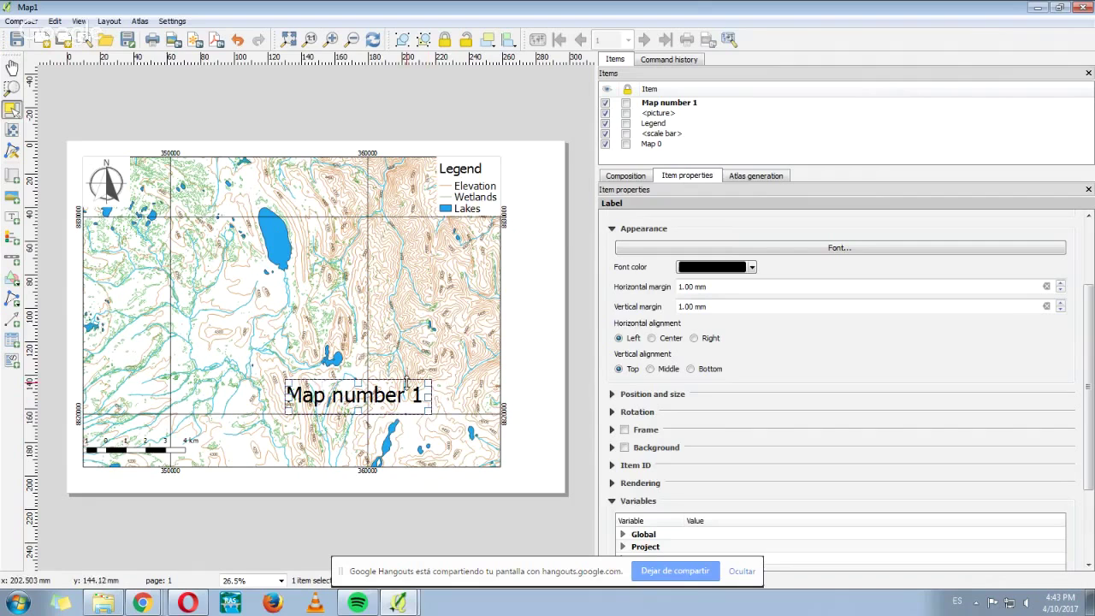
# Give the label a white background and move it to the map's lower-right corner.
pyautogui.scroll(-5, 856, 360)
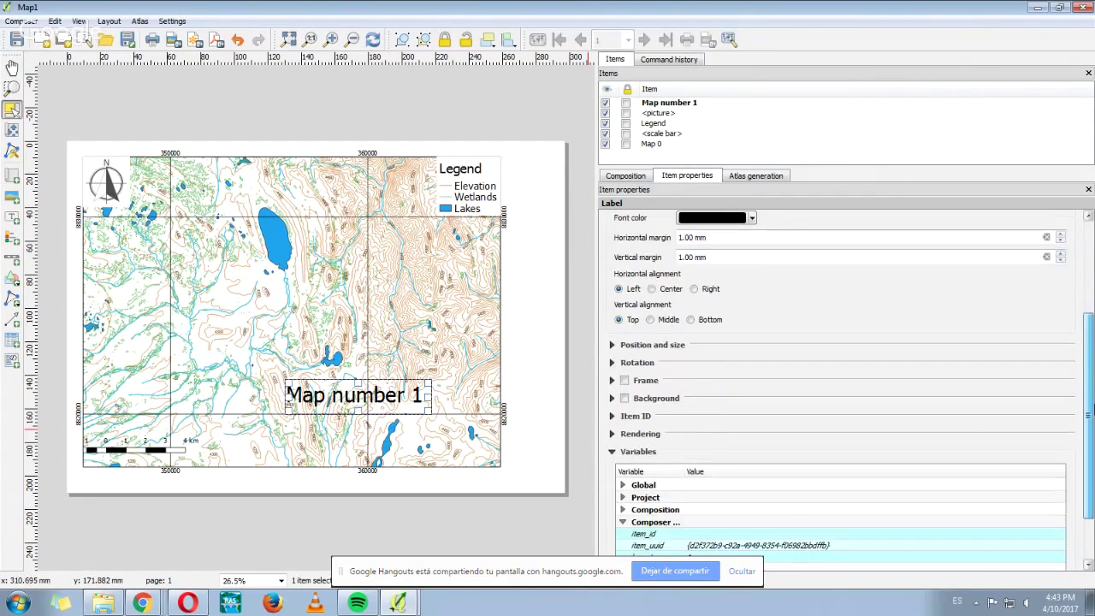
pyautogui.click(627, 328)
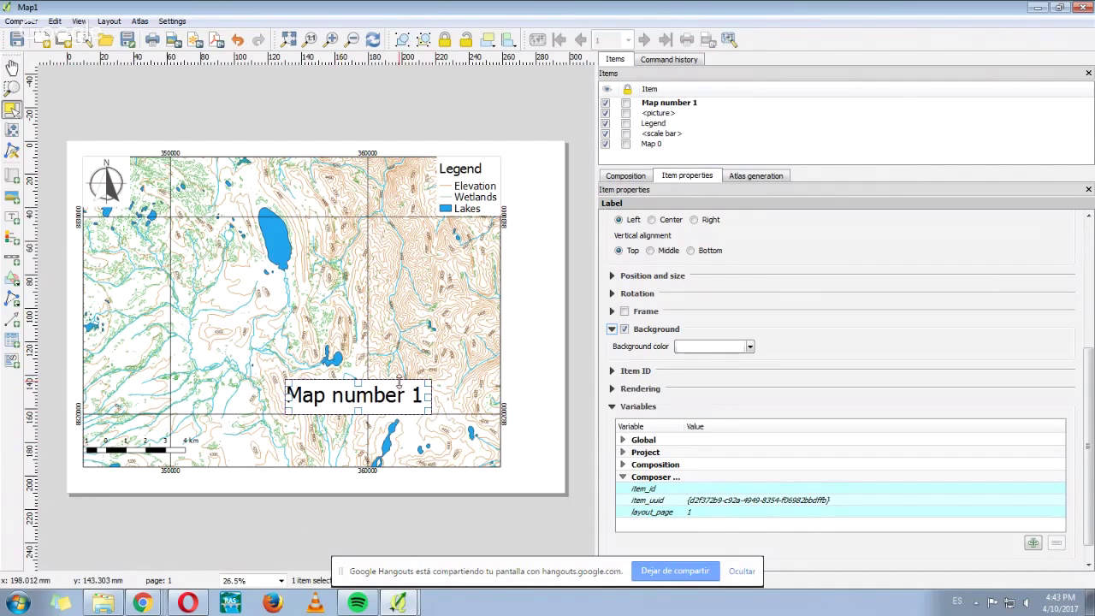
pyautogui.moveTo(406, 389); pyautogui.dragTo(484, 436)
pyautogui.click(535, 330)
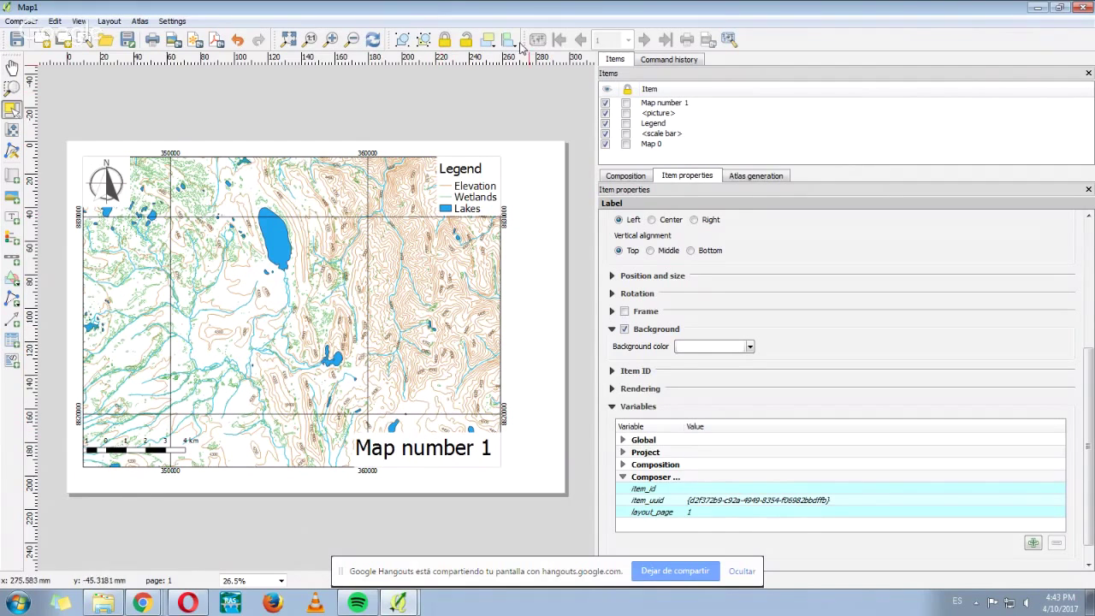
# Export the layout as an image named Map1 on the Escritorio desktop.
pyautogui.scroll(5, 1088, 424)
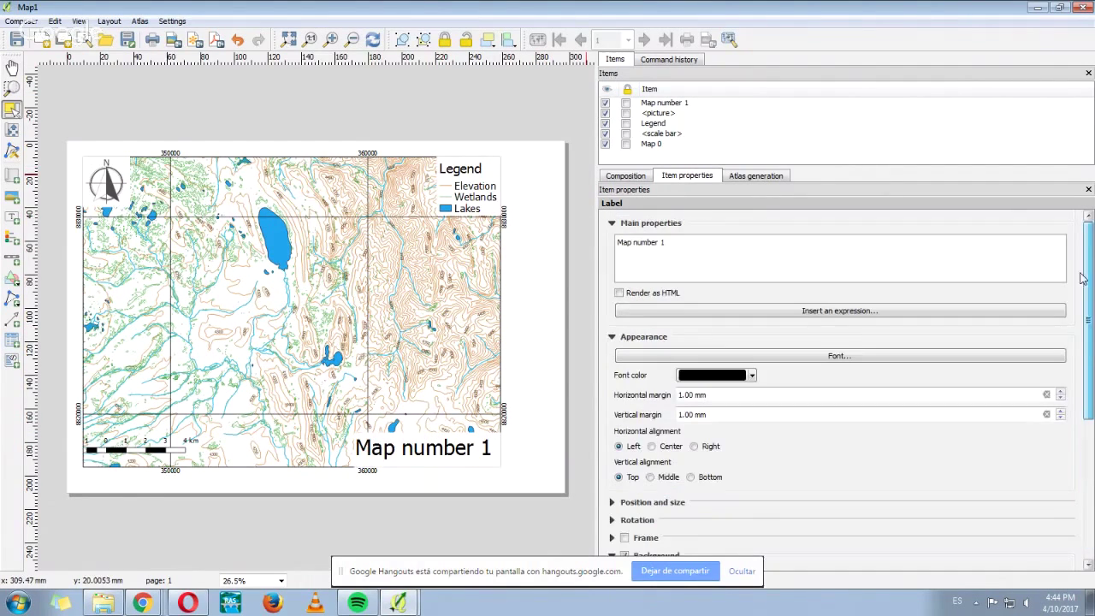
pyautogui.click(175, 43)
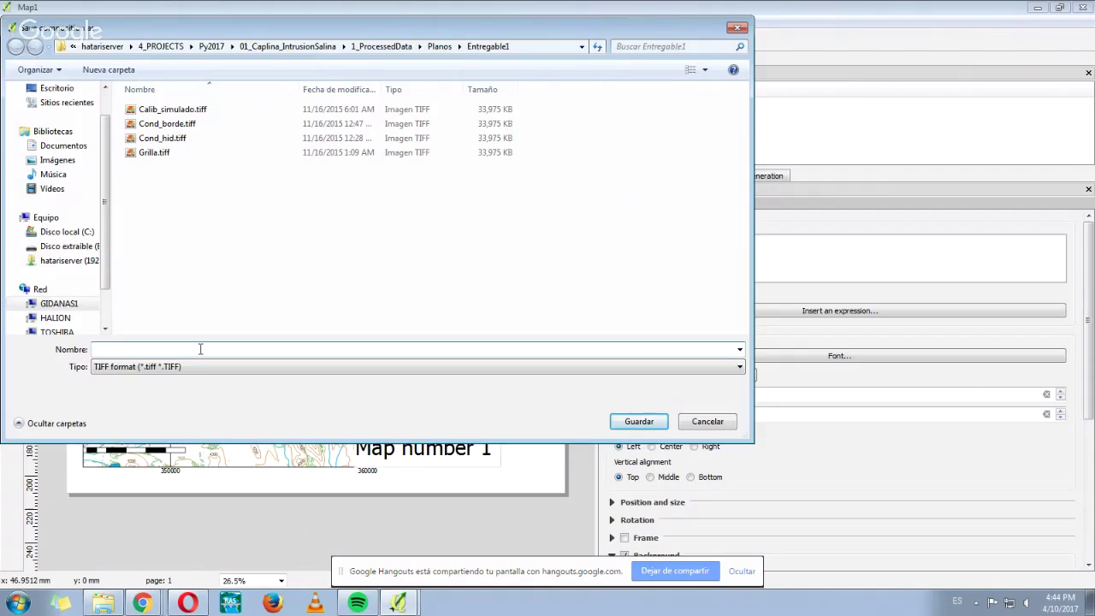
pyautogui.click(57, 88)
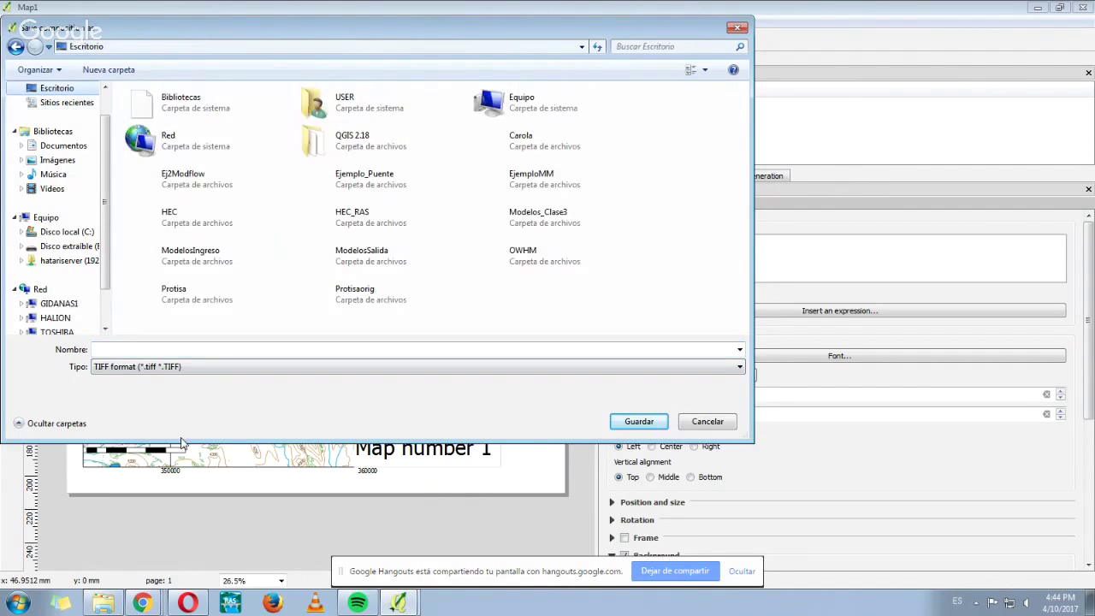
pyautogui.write('Map1')
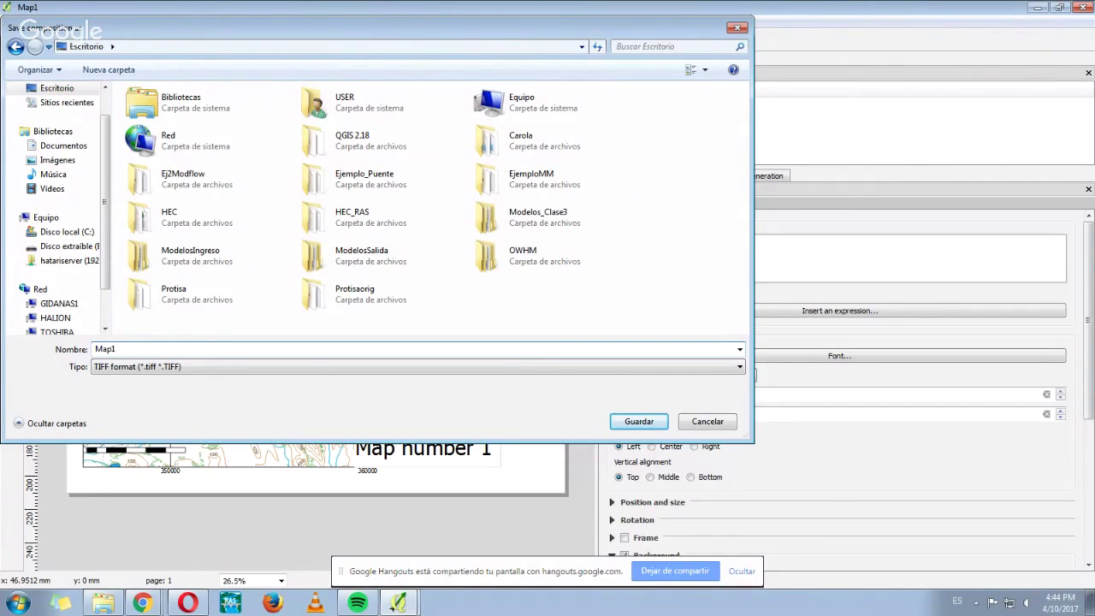
pyautogui.press('Return')
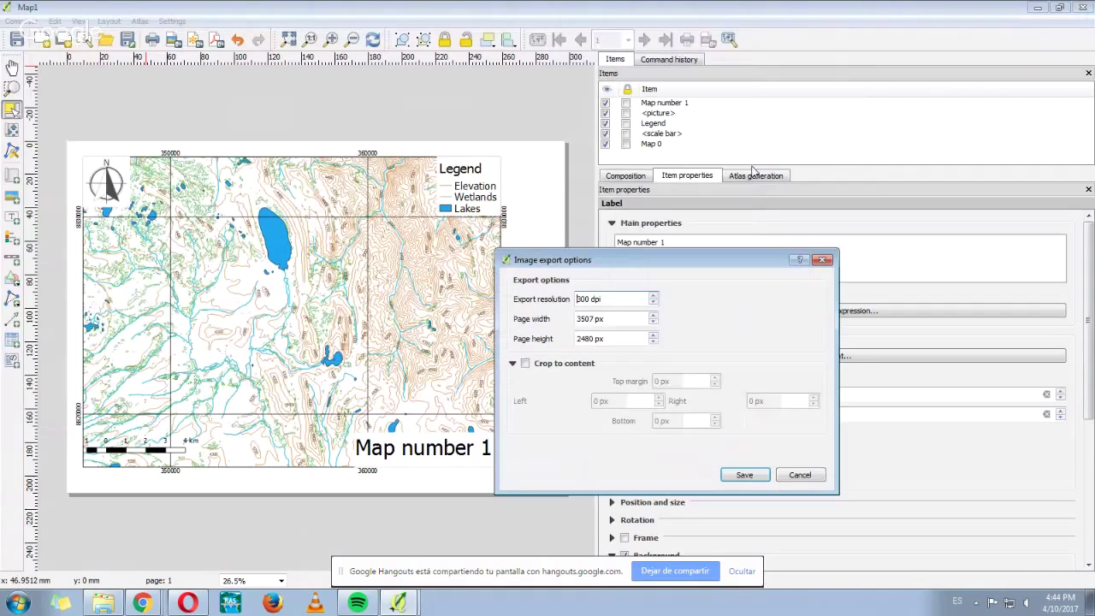
# Save Map1.tiff with the 300 dpi export options, then start a PDF export.
pyautogui.click(746, 476)
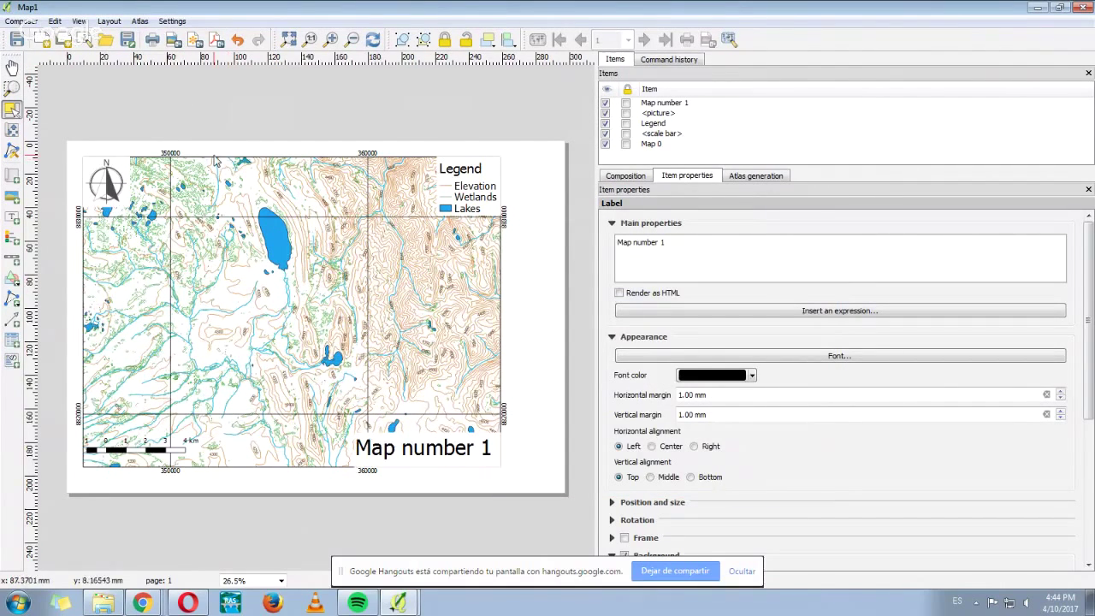
pyautogui.click(216, 41)
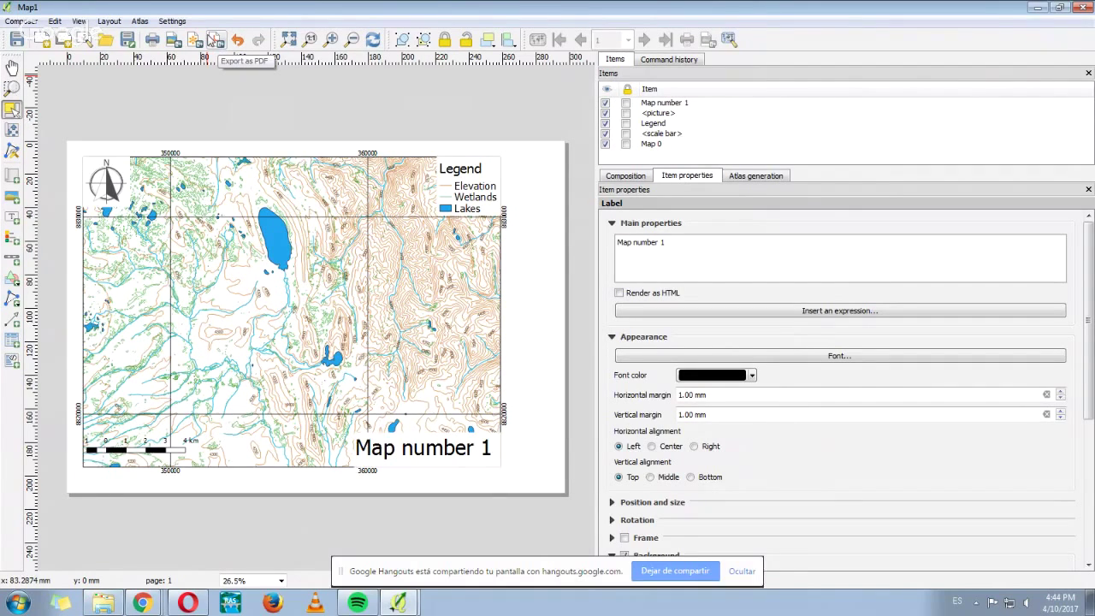